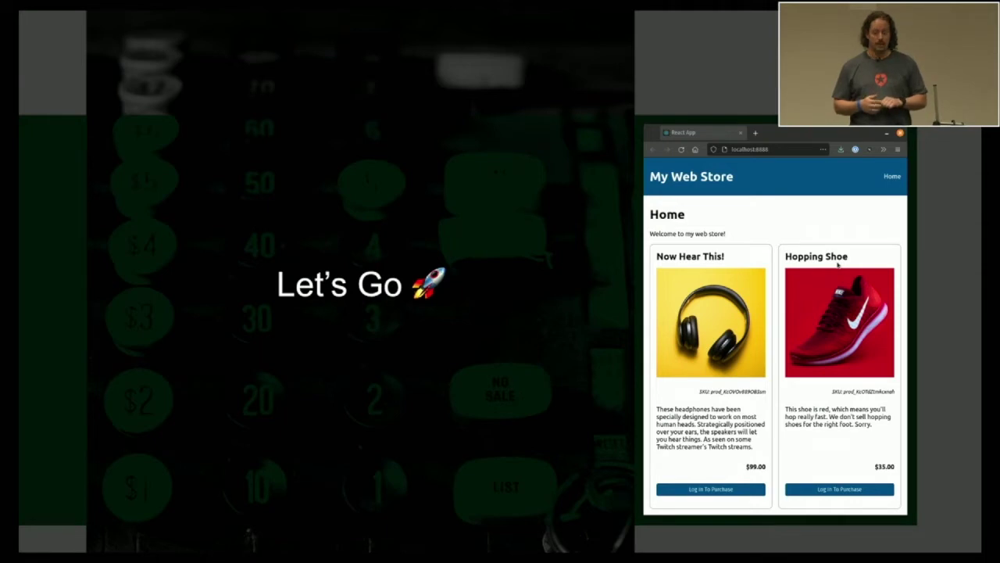
- Bring Chrome to the front, showing the web store running at localhost:8888
{"action": "key", "text": "super+Tab"}
{"action": "key", "text": "super+shift+Tab"}
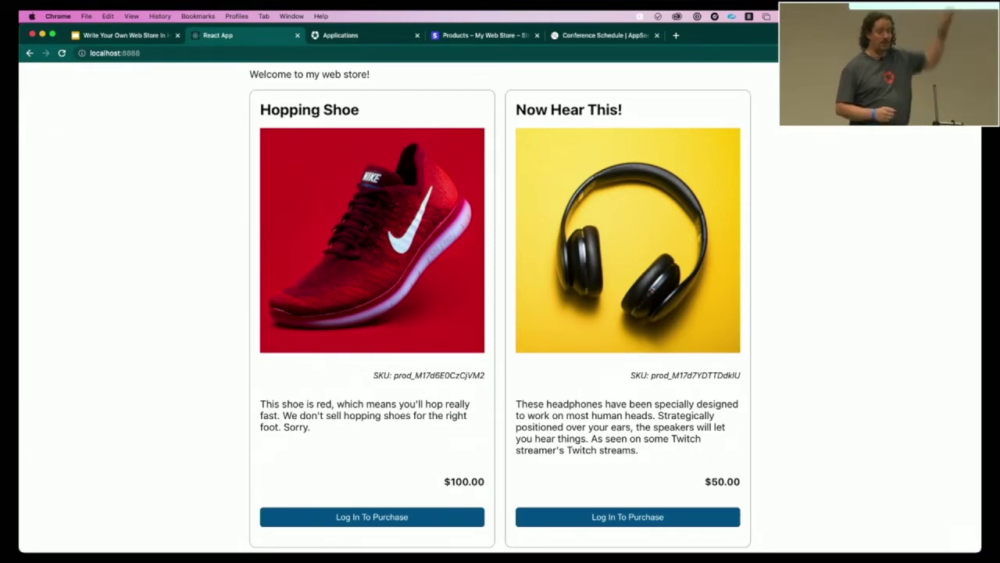
- Look over the Stripe products and the web store, ending on the Auth0 Applications list
{"action": "key", "text": "ctrl+Tab"}
{"action": "key", "text": "ctrl+Tab"}
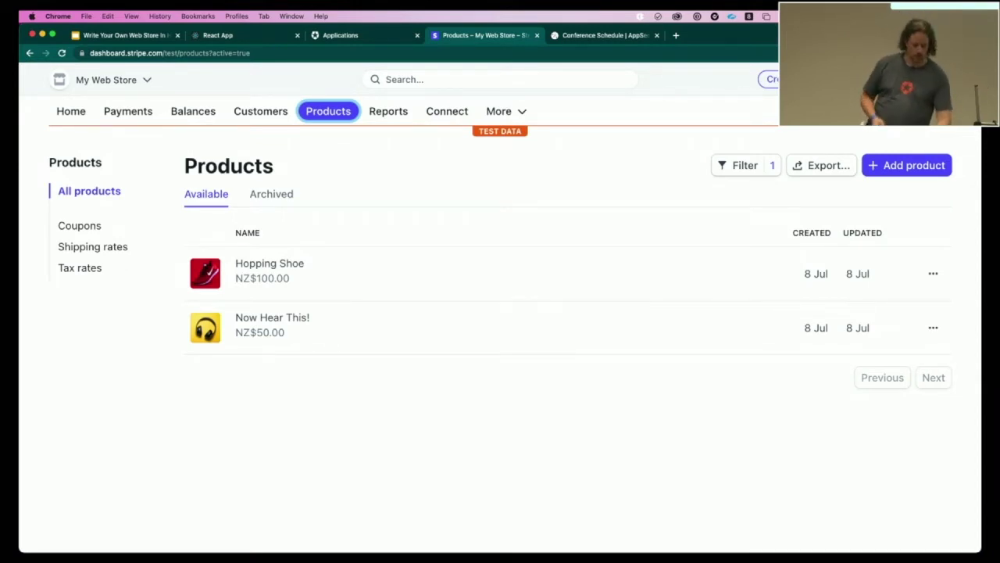
{"action": "key", "text": "super+2"}
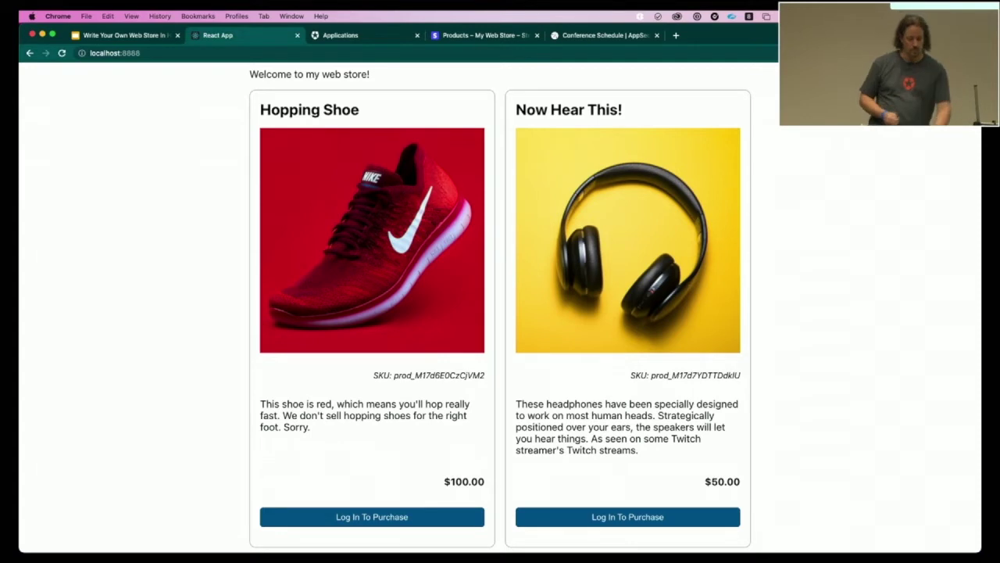
{"action": "key", "text": "ctrl+Tab"}
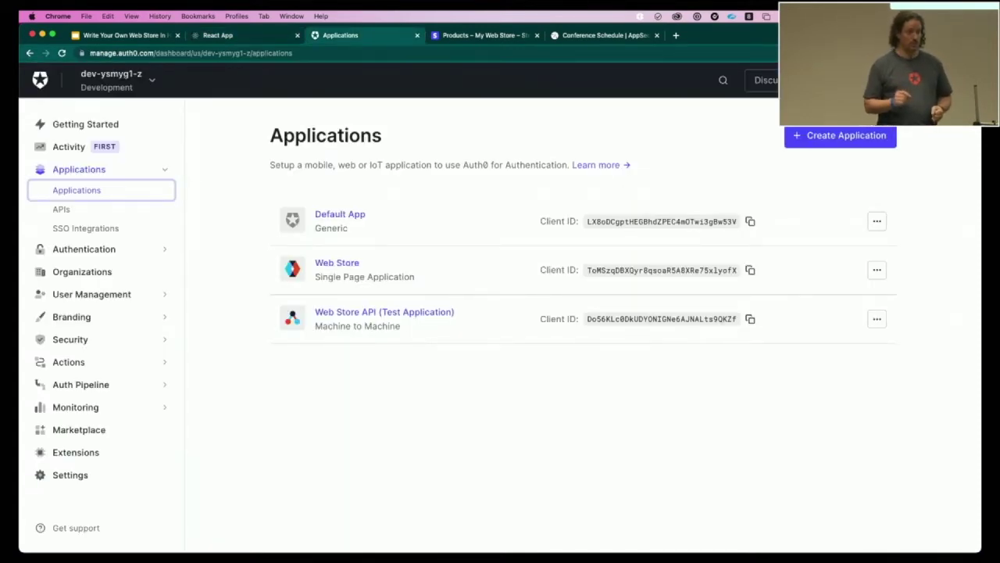
- Open the Web Store application's settings and select its Domain and Client ID values
{"action": "left_click", "coordinate": [347, 268]}
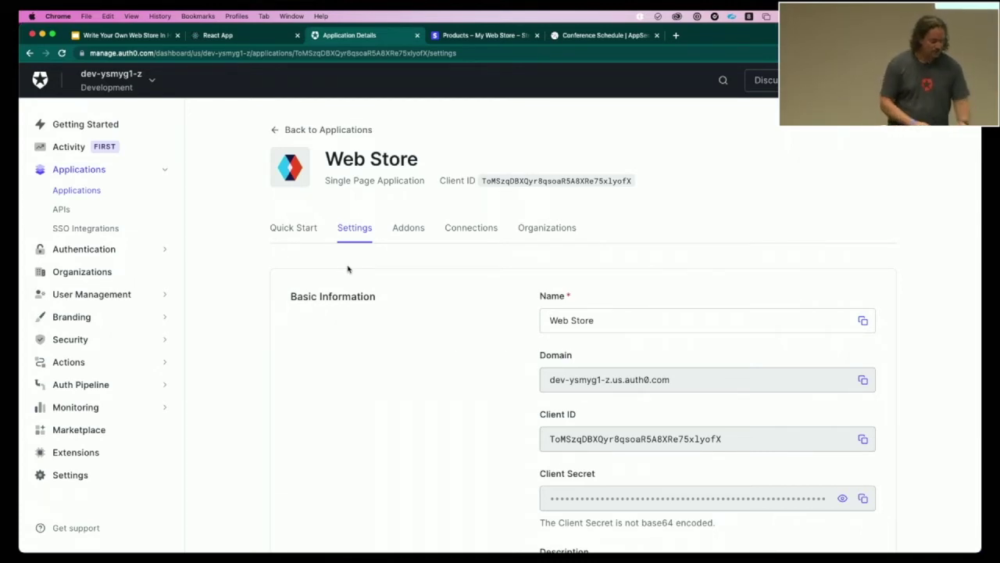
{"action": "scroll", "coordinate": [380, 320], "scroll_direction": "down", "scroll_amount": 3}
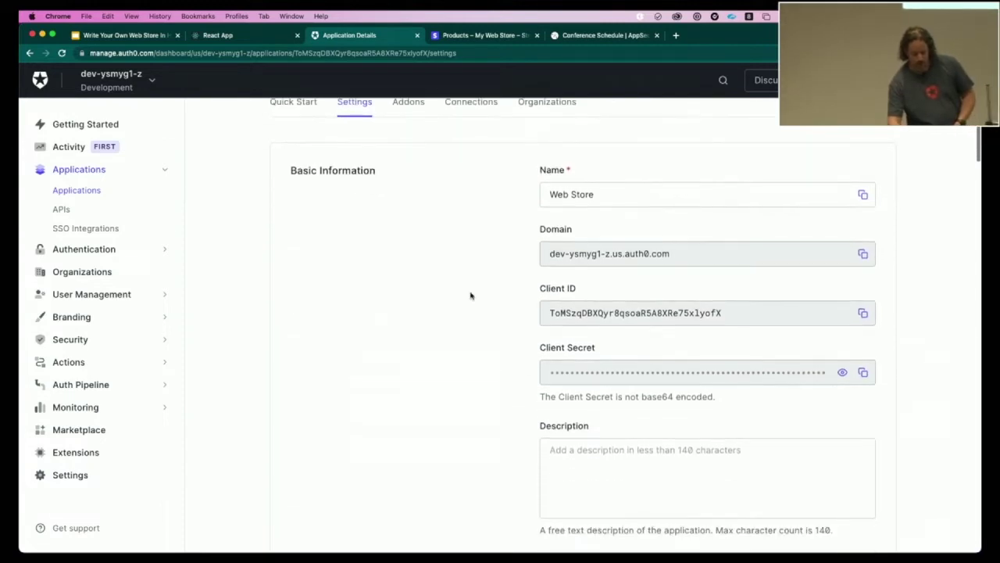
{"action": "double_click", "coordinate": [652, 254]}
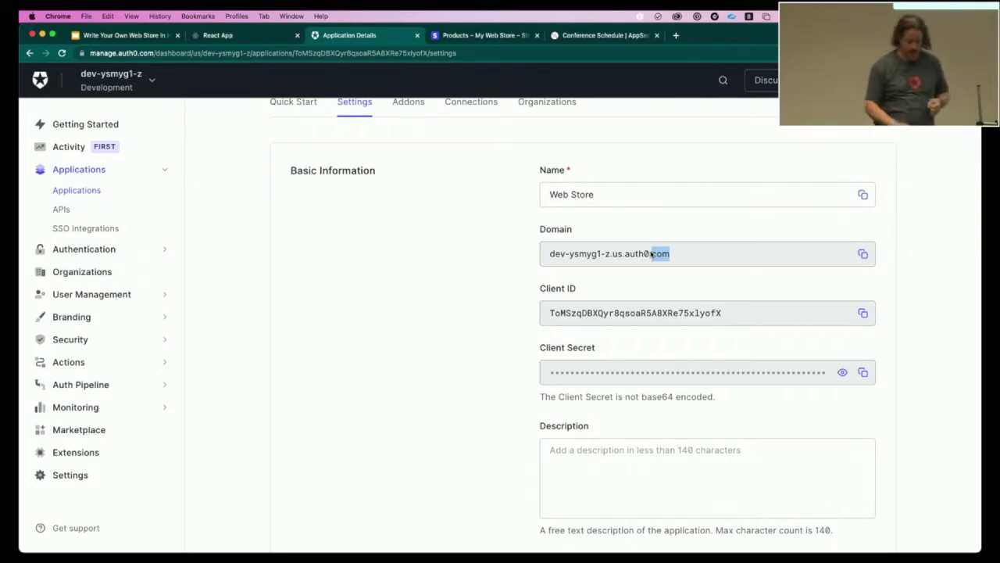
{"action": "double_click", "coordinate": [617, 322]}
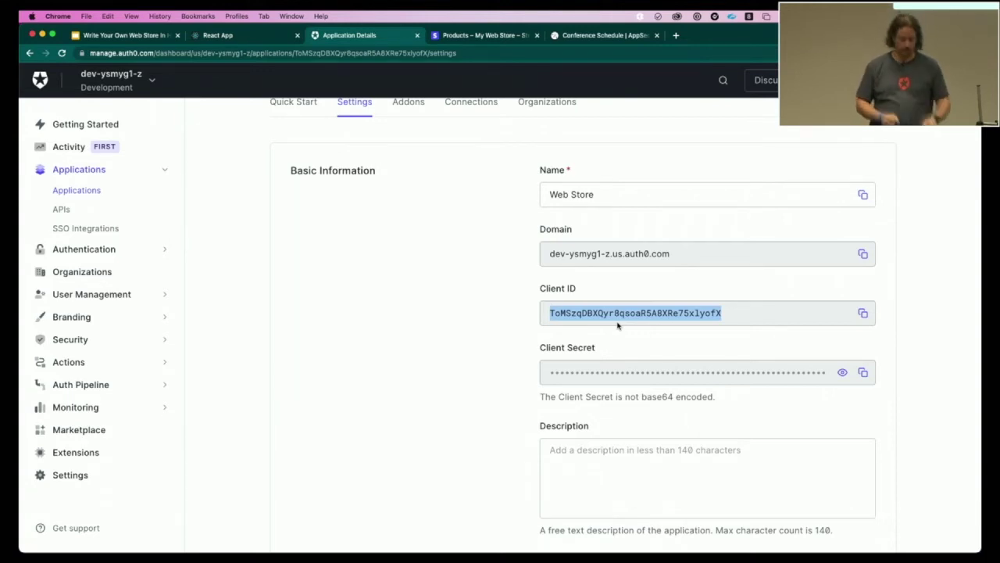
- Verify the Web Store's callback, logout and web origin URLs are localhost:8888, then return to VS Code
{"action": "scroll", "coordinate": [617, 325], "scroll_direction": "down", "scroll_amount": 8}
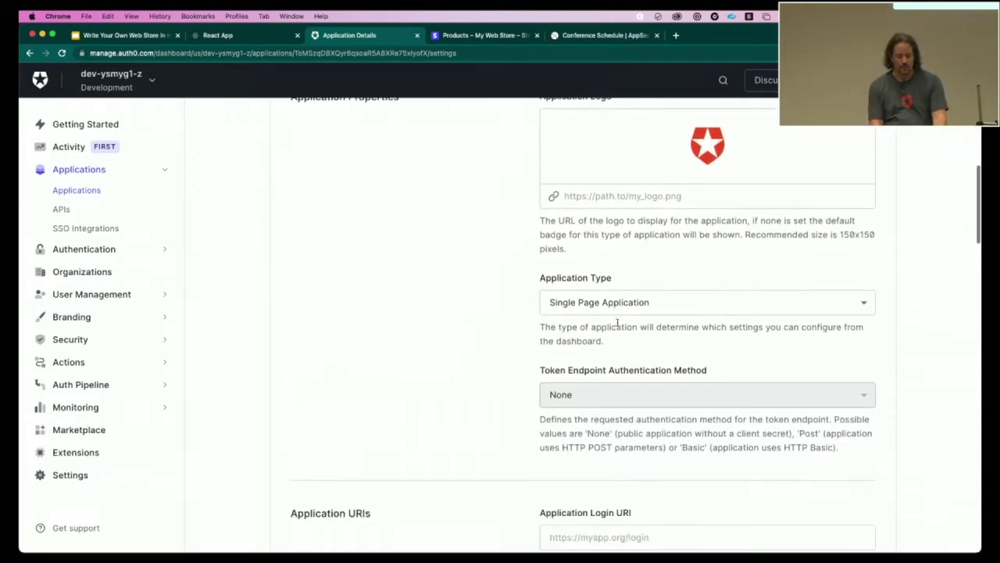
{"action": "scroll", "coordinate": [617, 323], "scroll_direction": "down", "scroll_amount": 10}
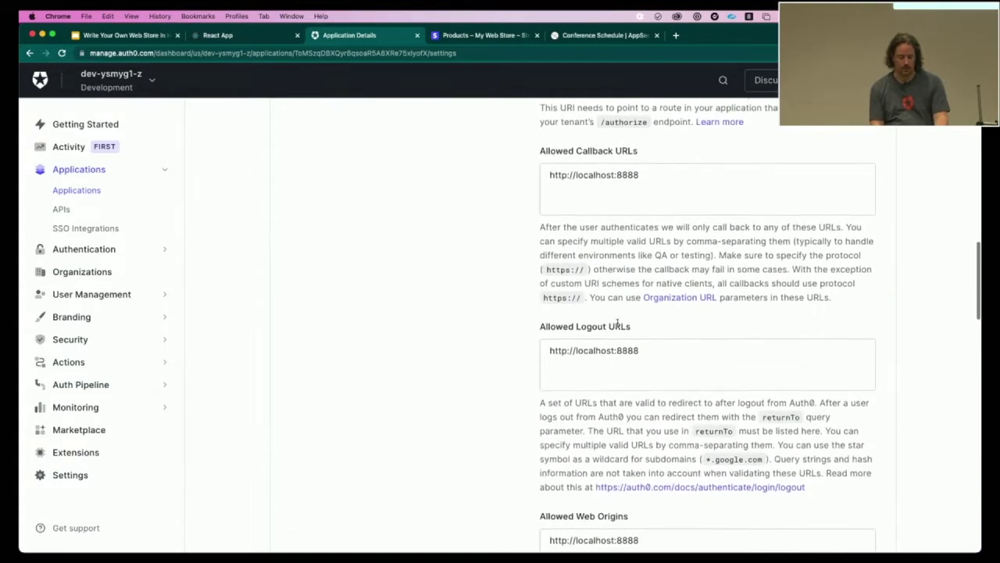
{"action": "scroll", "coordinate": [618, 323], "scroll_direction": "down", "scroll_amount": 1}
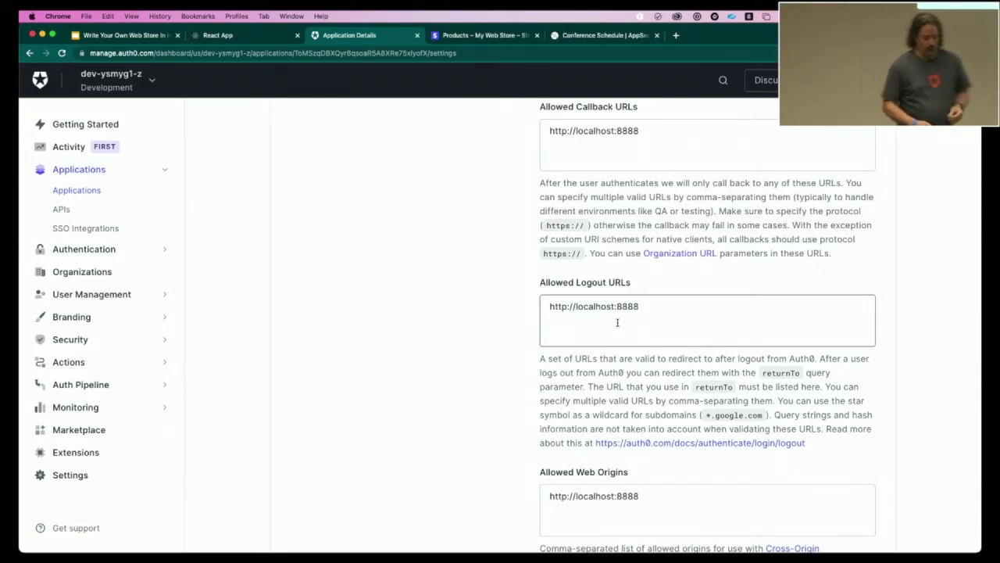
{"action": "key", "text": "super+Tab"}
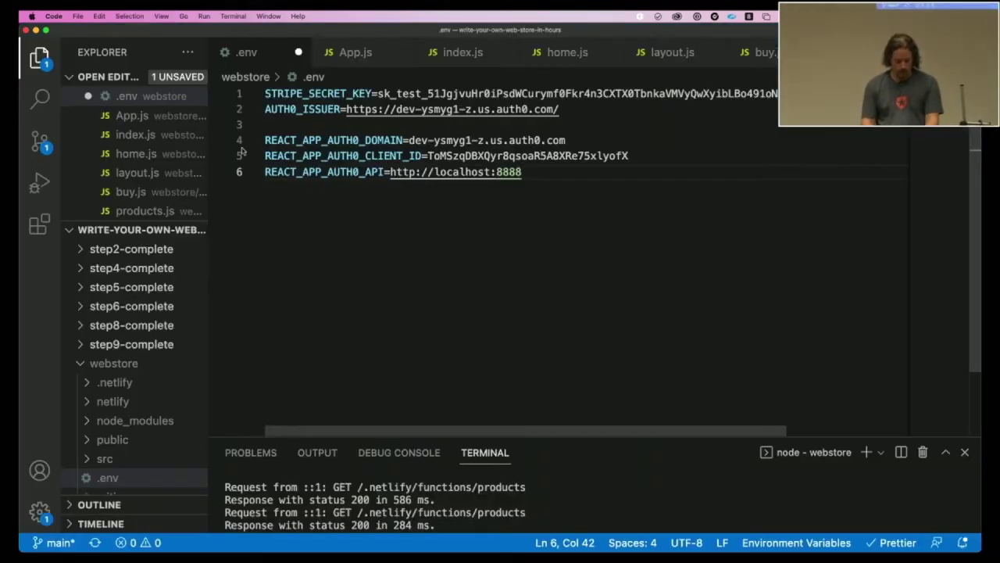
- Inspect App.js and the Auth0Provider configuration in index.js
{"action": "left_click", "coordinate": [349, 53]}
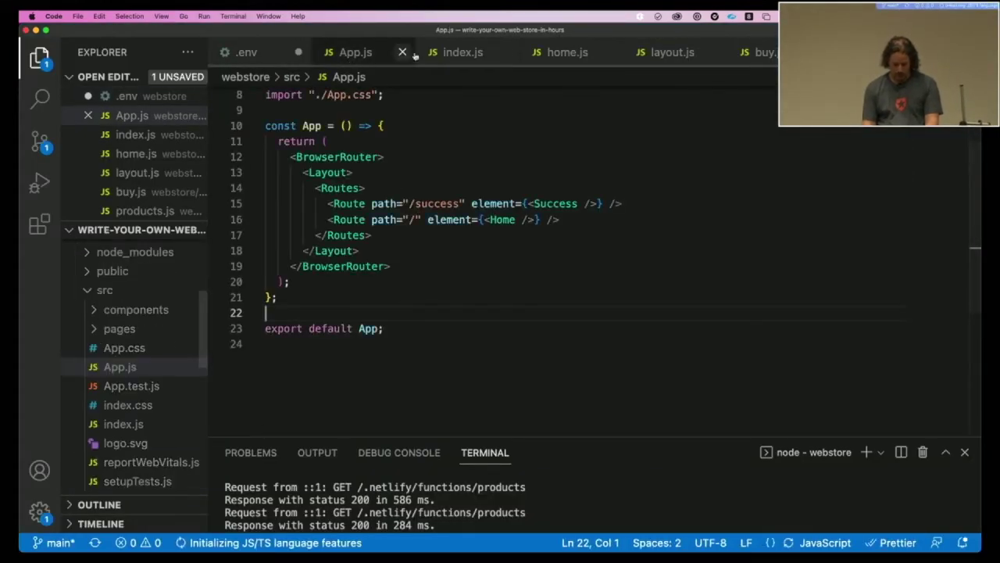
{"action": "left_click", "coordinate": [462, 53]}
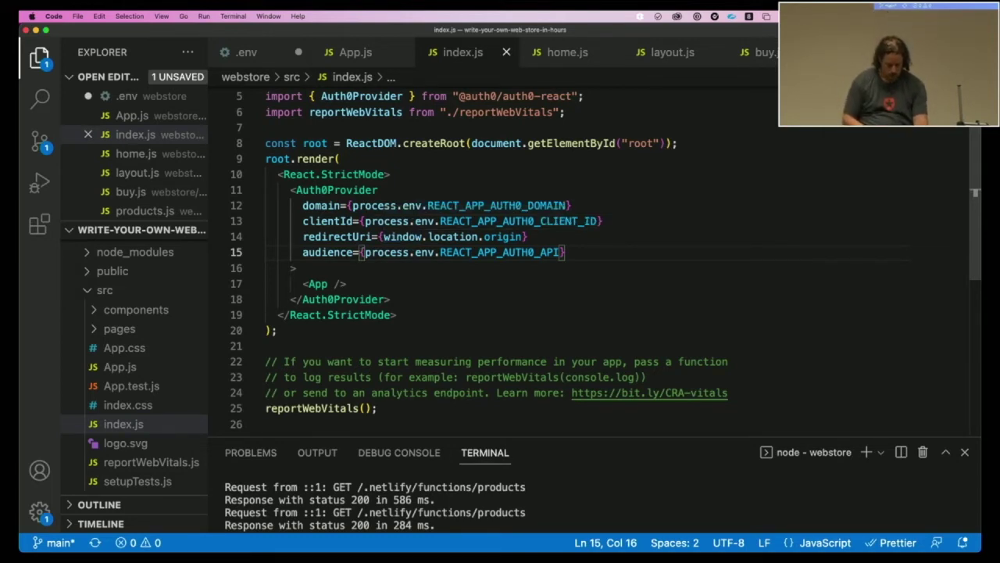
{"action": "left_click", "coordinate": [508, 318]}
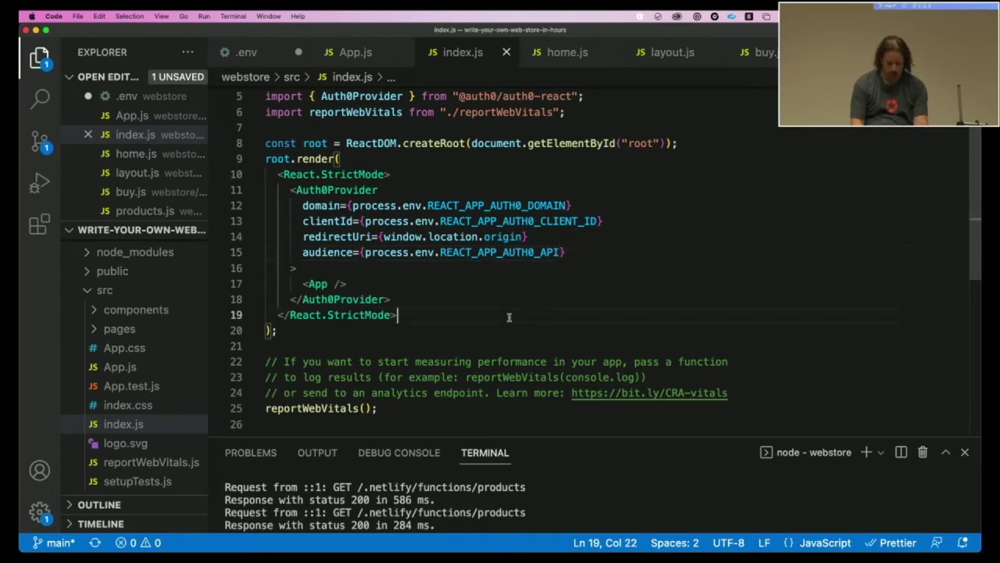
- Open home.js, then layout.js to view the Layout component's useAuth0 logout code
{"action": "key", "text": "ctrl+Tab"}
{"action": "left_click", "coordinate": [575, 41]}
{"action": "left_click", "coordinate": [574, 47]}
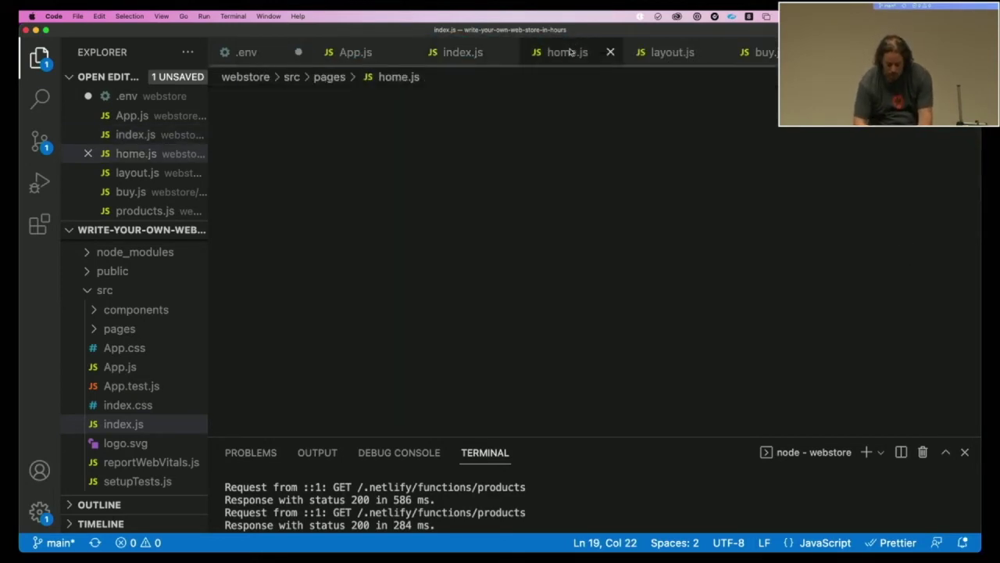
{"action": "left_click", "coordinate": [659, 54]}
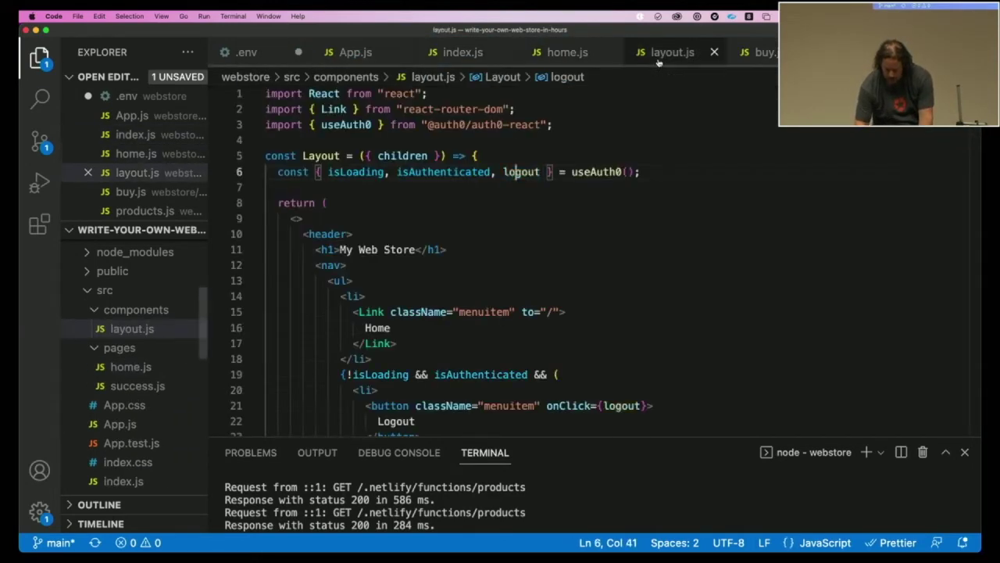
- Review the Logout button and menuitem class in layout.js, then switch back to Chrome
{"action": "scroll", "coordinate": [504, 169], "scroll_direction": "down", "scroll_amount": 3}
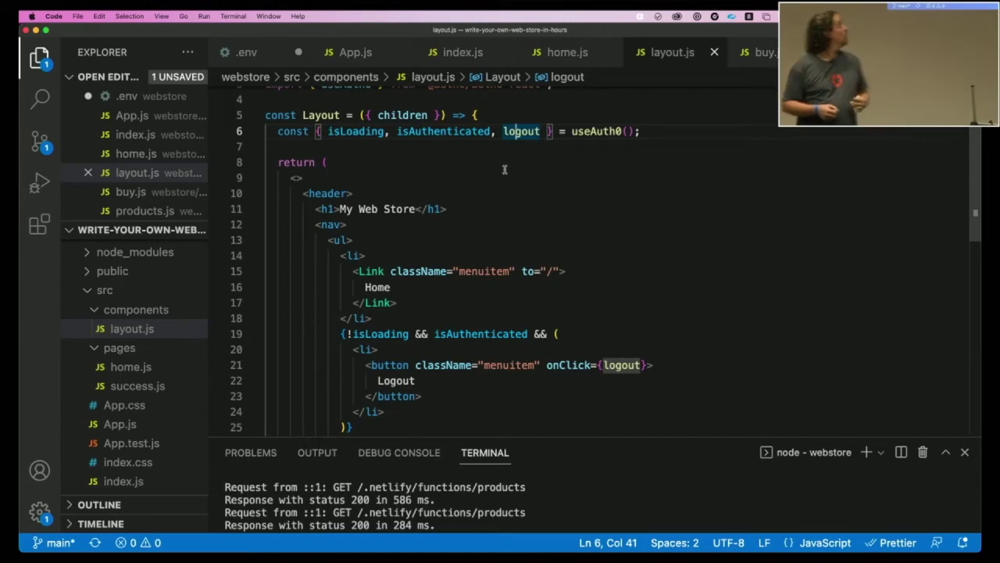
{"action": "scroll", "coordinate": [504, 169], "scroll_direction": "down", "scroll_amount": 3}
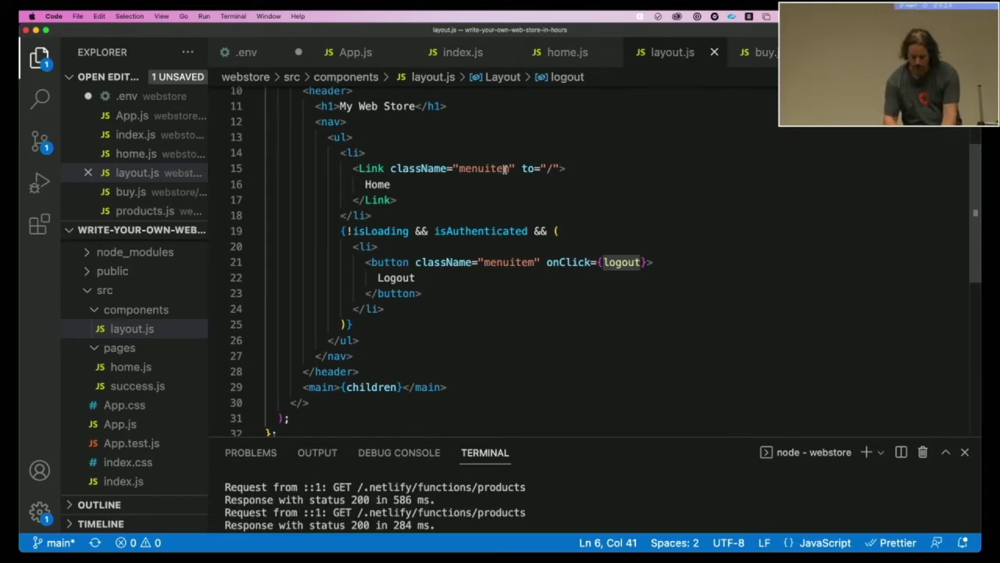
{"action": "left_click", "coordinate": [504, 169]}
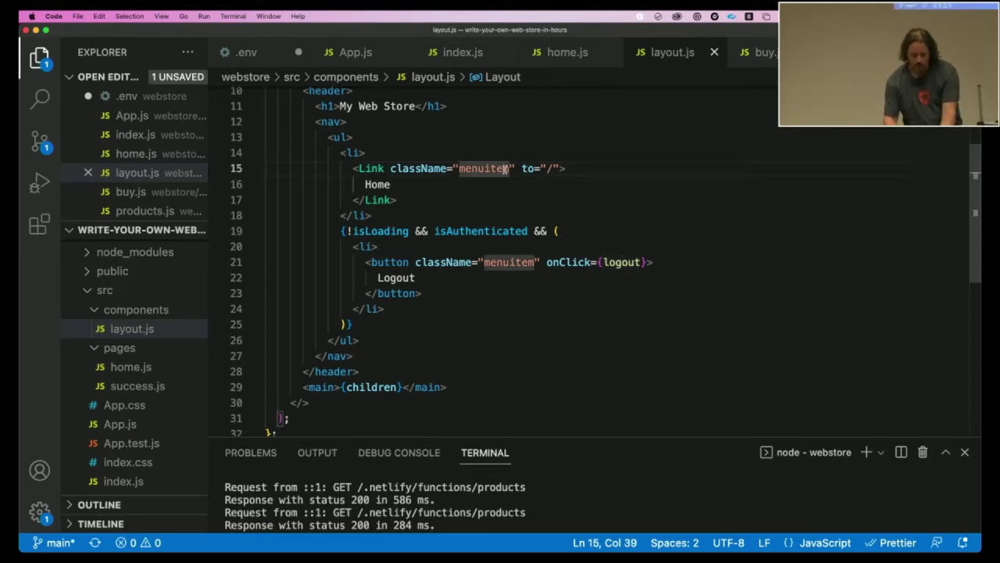
{"action": "key", "text": "super+Tab"}
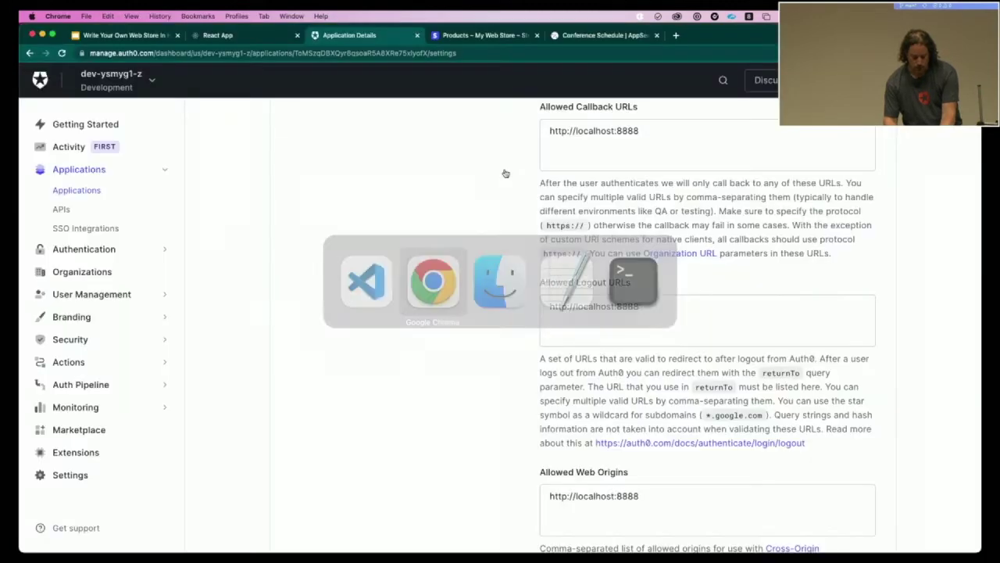
- Start Log In To Purchase for the Hopping Shoe and choose to sign up
{"action": "key", "text": "ctrl+shift+Tab"}
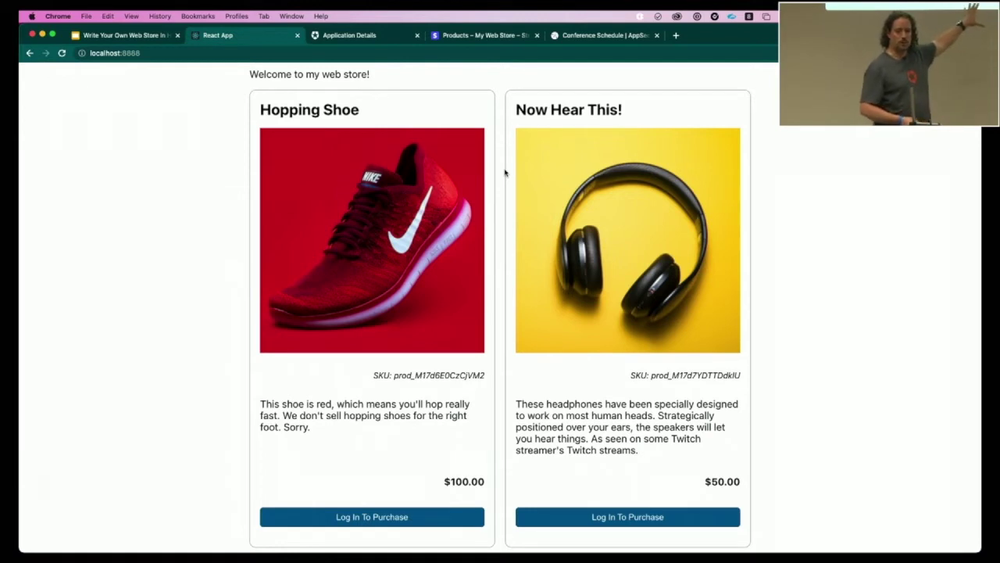
{"action": "left_click", "coordinate": [318, 518]}
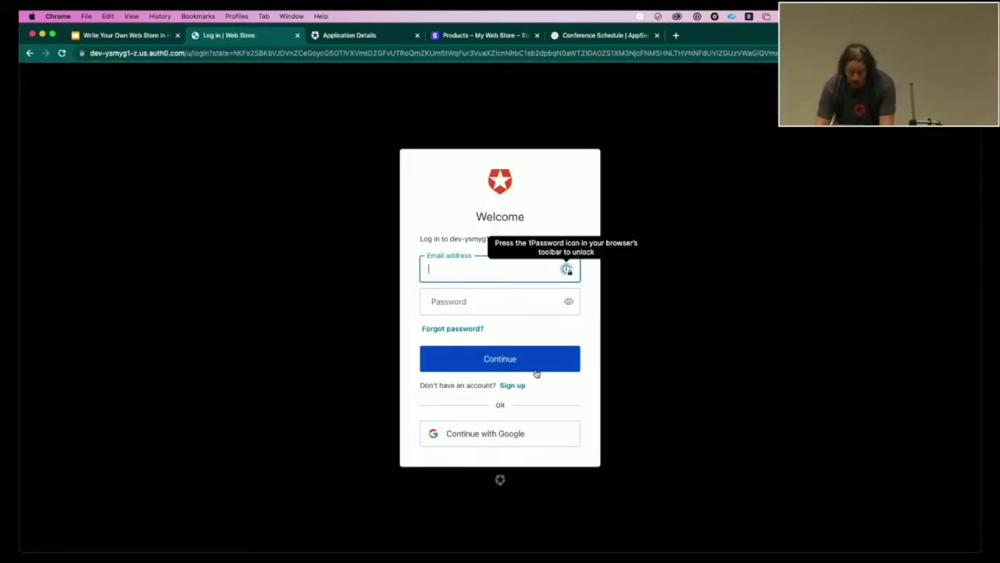
{"action": "left_click", "coordinate": [512, 386]}
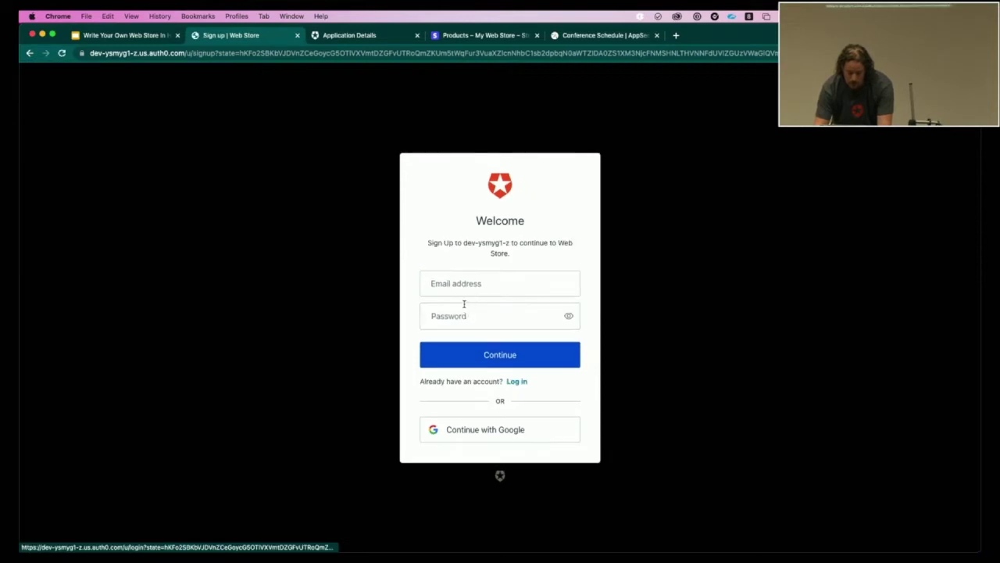
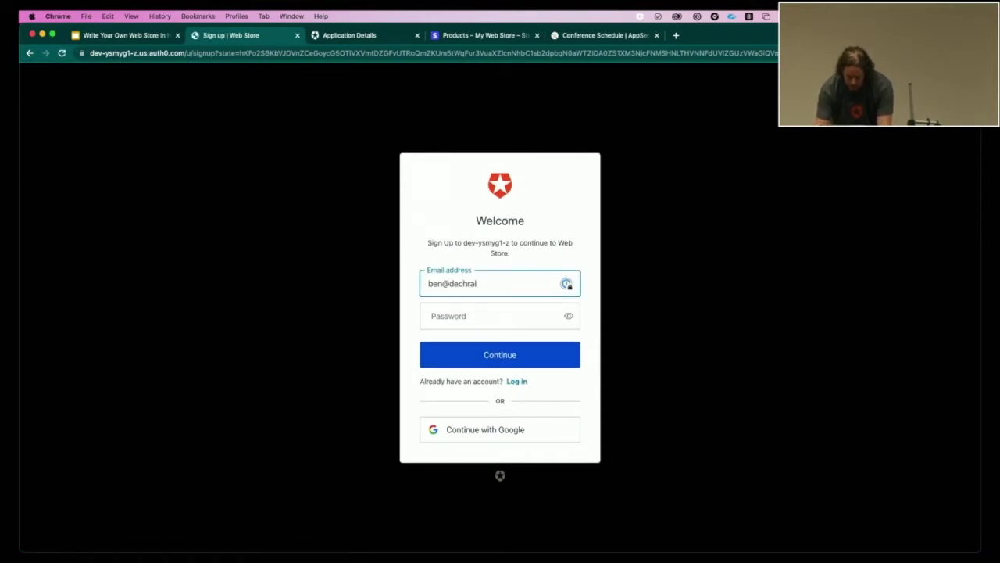
- Register with the customer's e-mail and a password, then accept the Web Store's access request
{"action": "key", "text": "Tab"}
{"action": "type", "text": "•••••••••"}
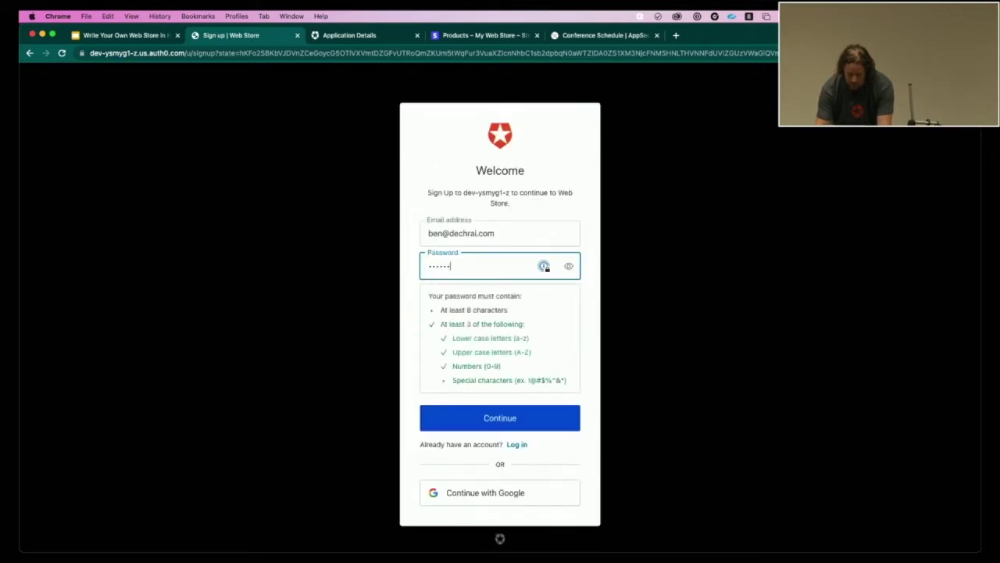
{"action": "key", "text": "Return"}
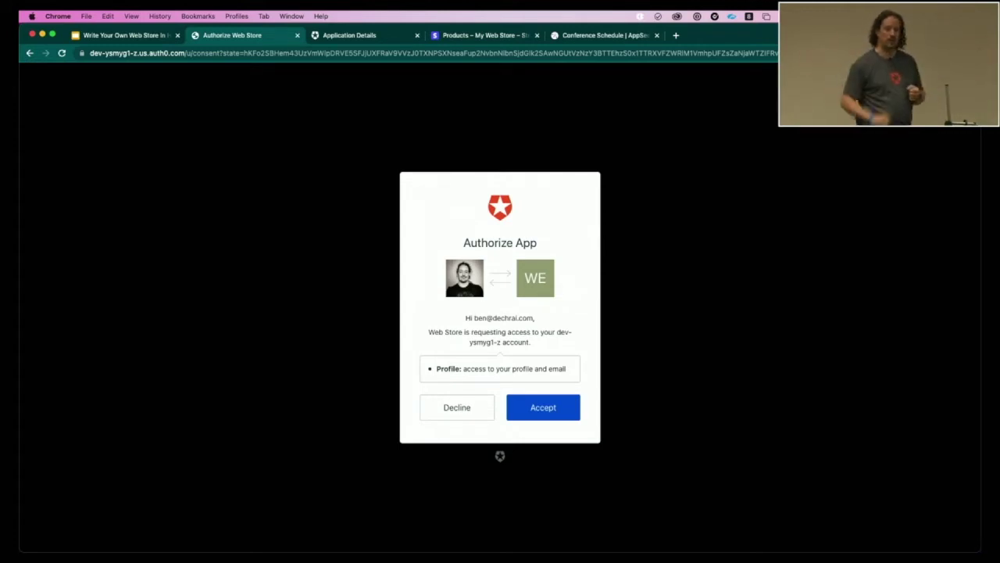
{"action": "left_click", "coordinate": [550, 411]}
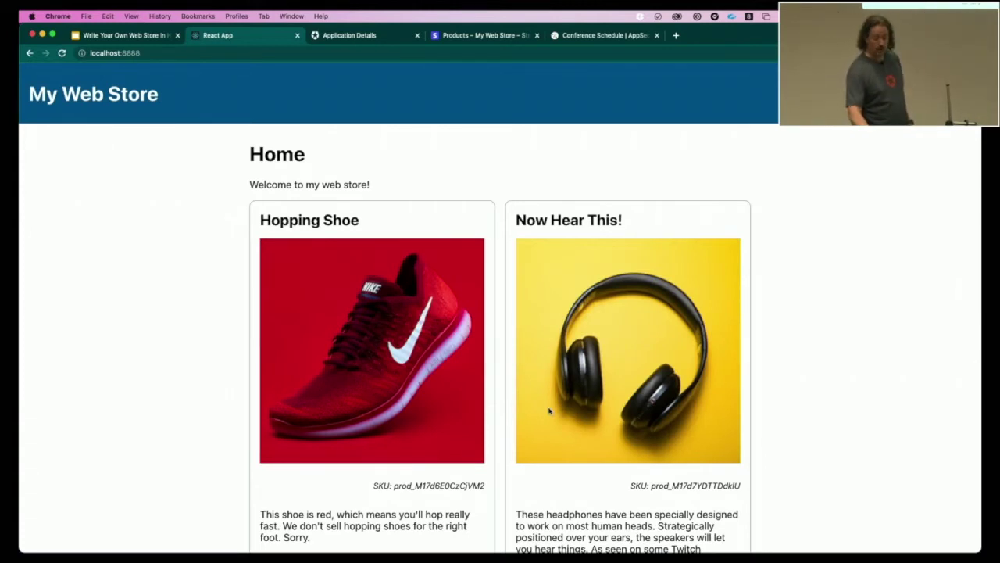
- Check Stripe's test Customers list is still empty, then open a new blank tab
{"action": "scroll", "coordinate": [529, 499], "scroll_direction": "down", "scroll_amount": 3}
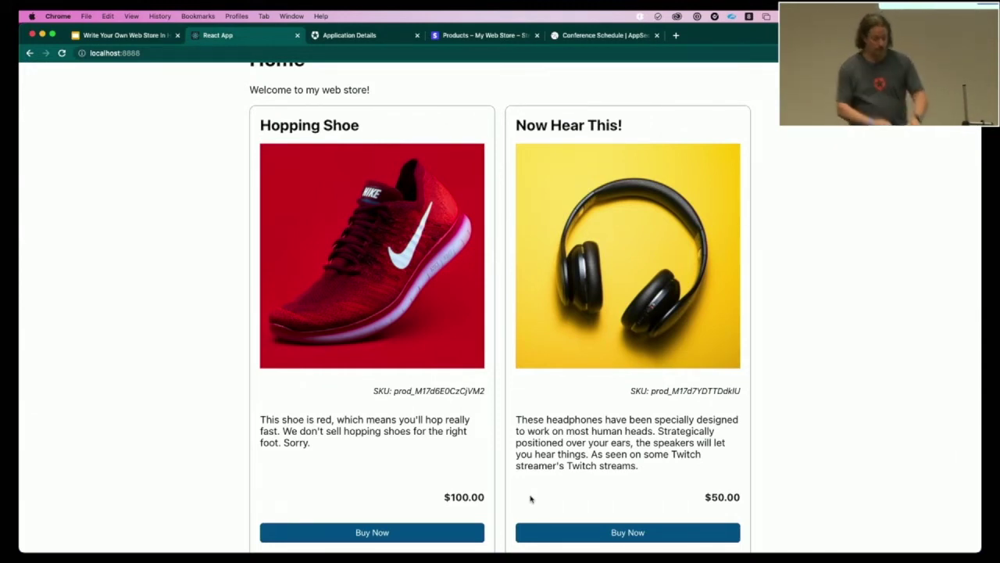
{"action": "key", "text": "super+4"}
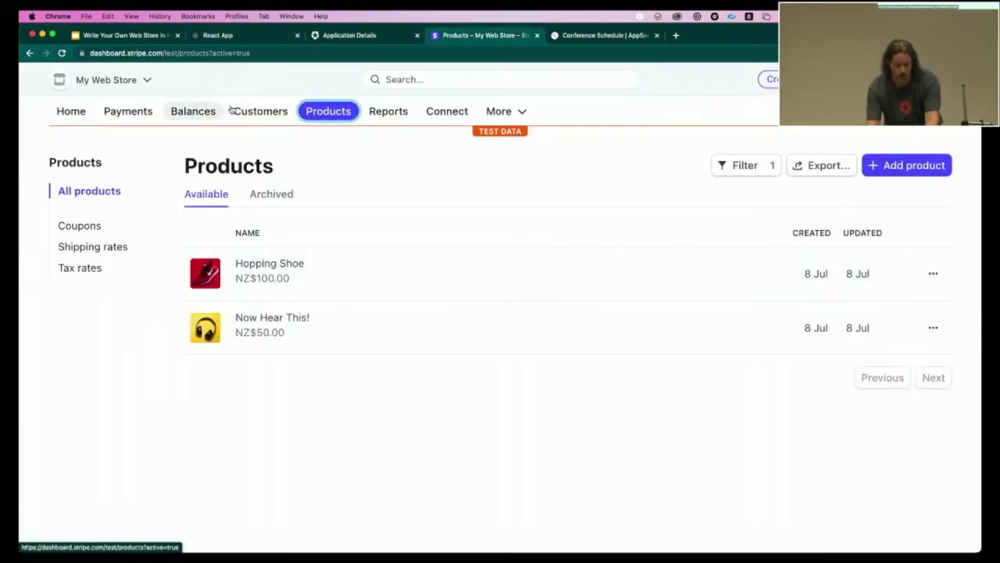
{"action": "left_click", "coordinate": [251, 114]}
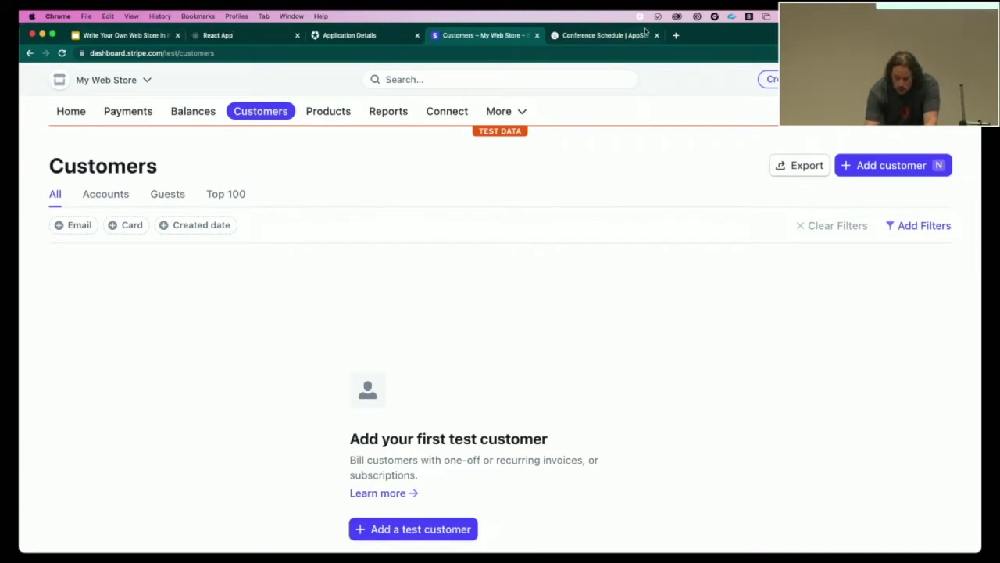
{"action": "left_click", "coordinate": [676, 35]}
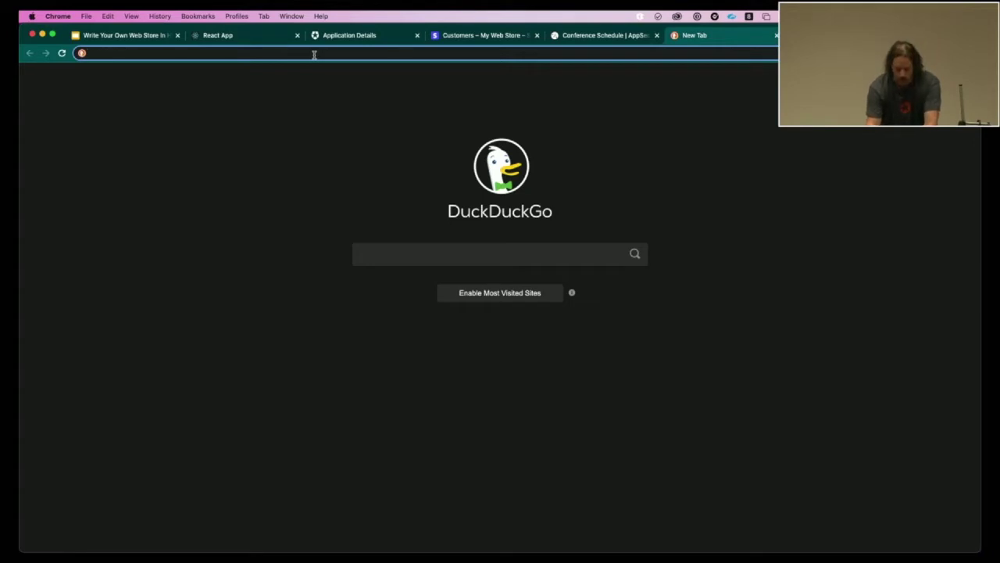
- Load the workshop repository on GitHub through the address bar suggestions
{"action": "type", "text": "github.com/"}
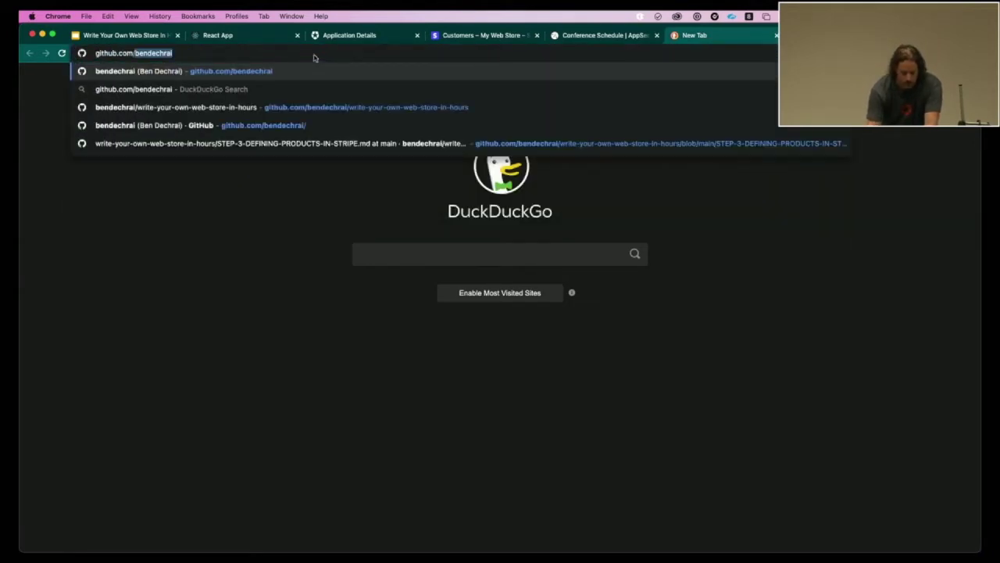
{"action": "key", "text": "Right"}
{"action": "type", "text": "/wr"}
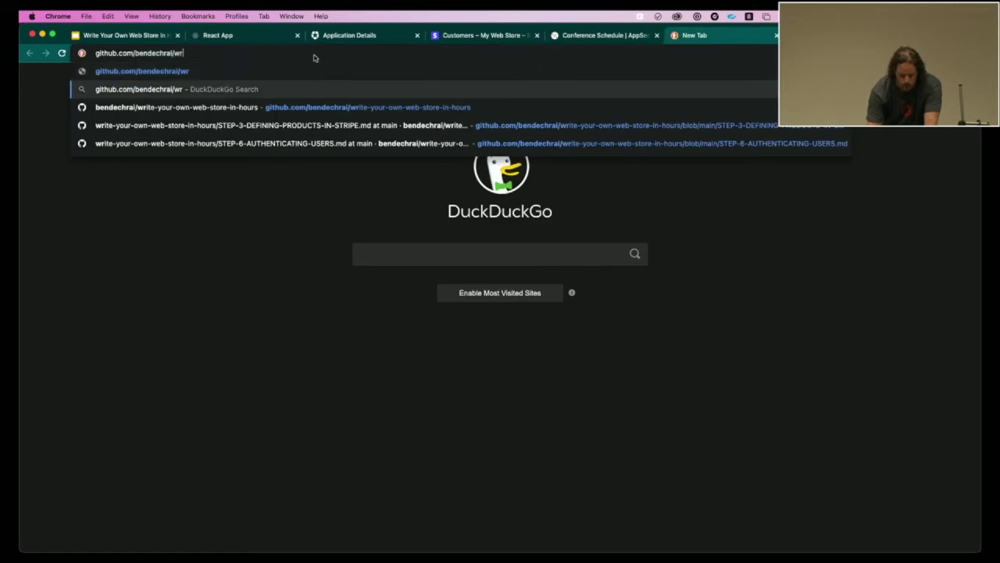
{"action": "key", "text": "Down"}
{"action": "key", "text": "Return"}
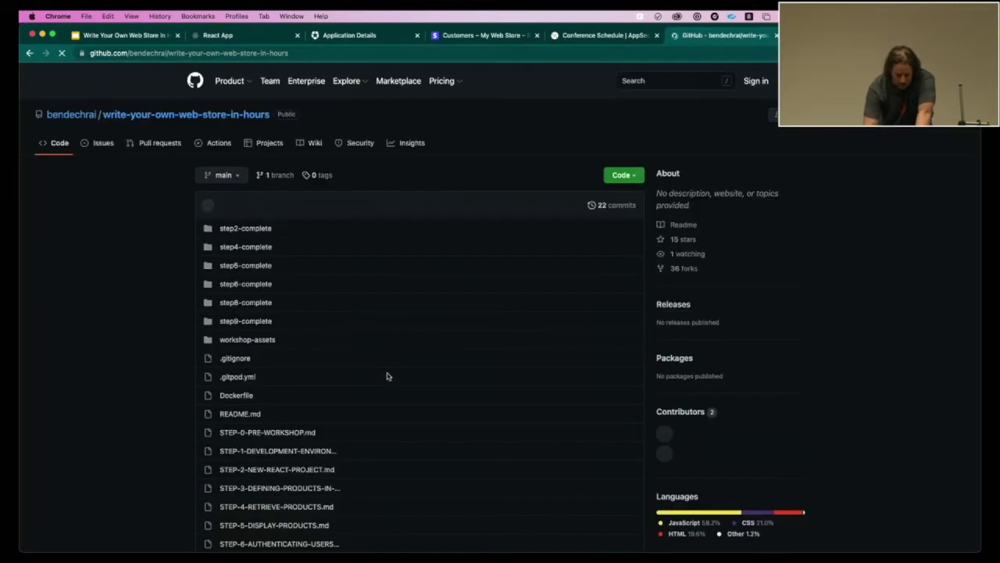
{"action": "scroll", "coordinate": [386, 376], "scroll_direction": "down", "scroll_amount": 20}
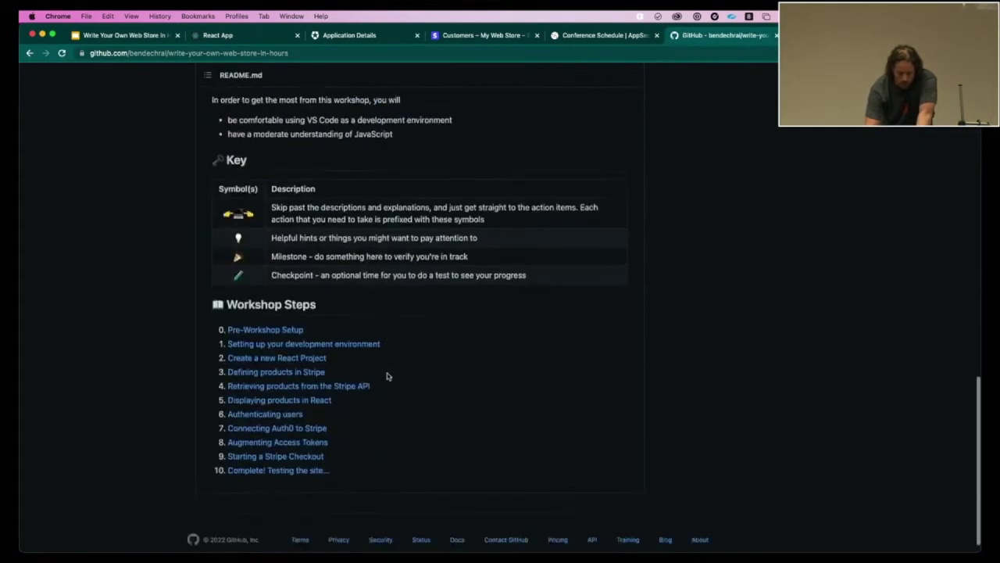
{"action": "scroll", "coordinate": [386, 376], "scroll_direction": "up", "scroll_amount": 1}
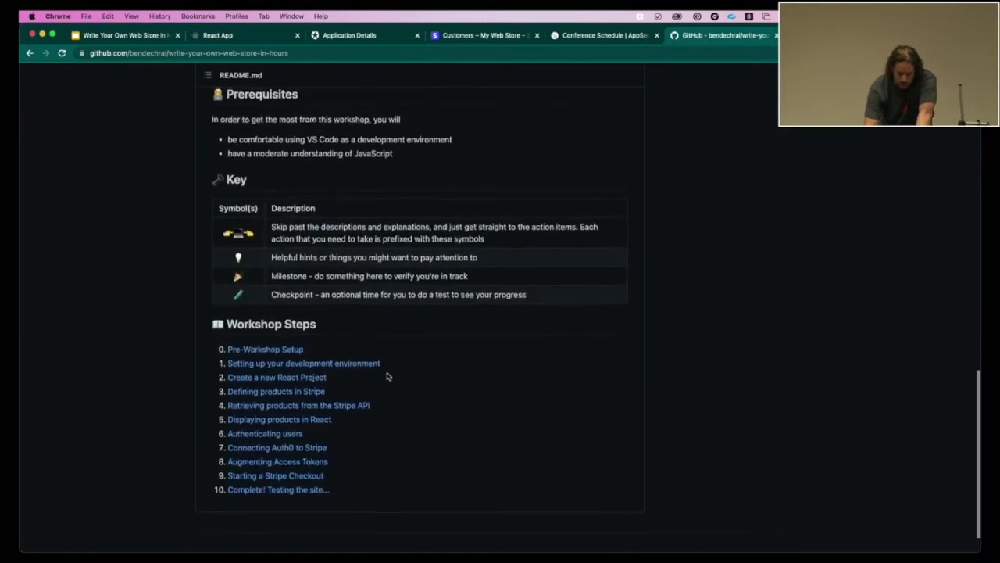
- Open the Connecting Auth0 to Stripe workshop step and scroll to its user-linking code
{"action": "left_click", "coordinate": [284, 444]}
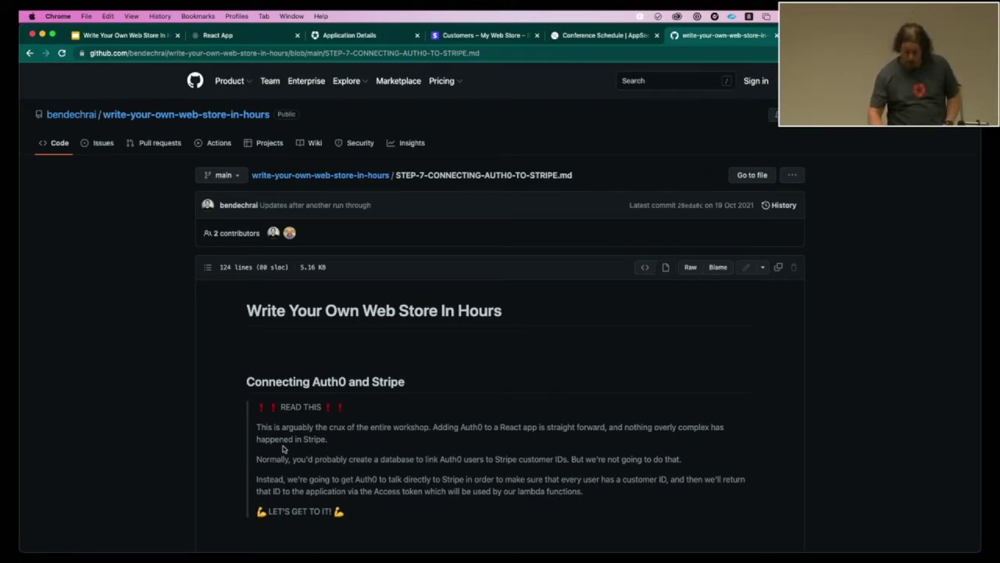
{"action": "scroll", "coordinate": [283, 448], "scroll_direction": "down", "scroll_amount": 13}
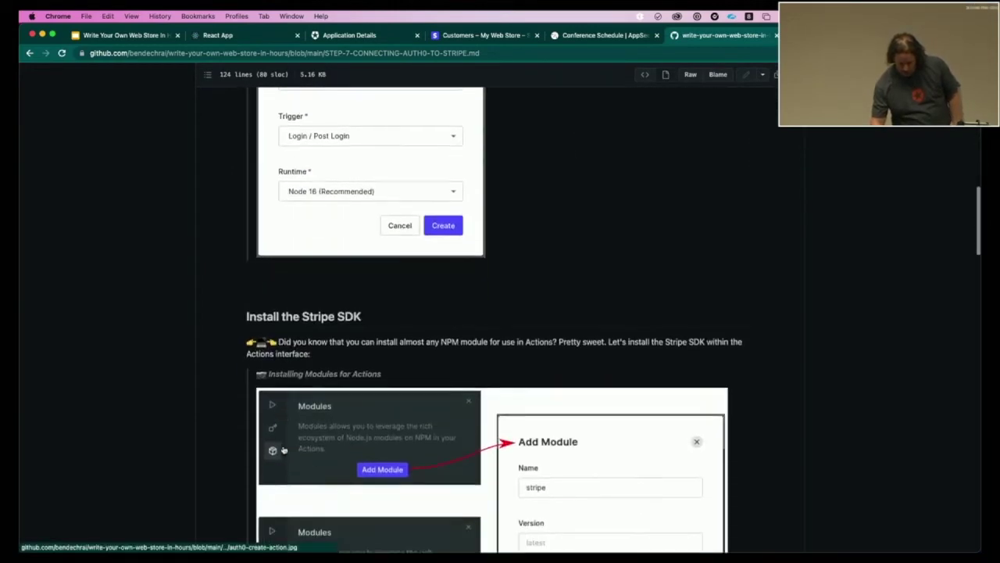
{"action": "scroll", "coordinate": [284, 450], "scroll_direction": "down", "scroll_amount": 10}
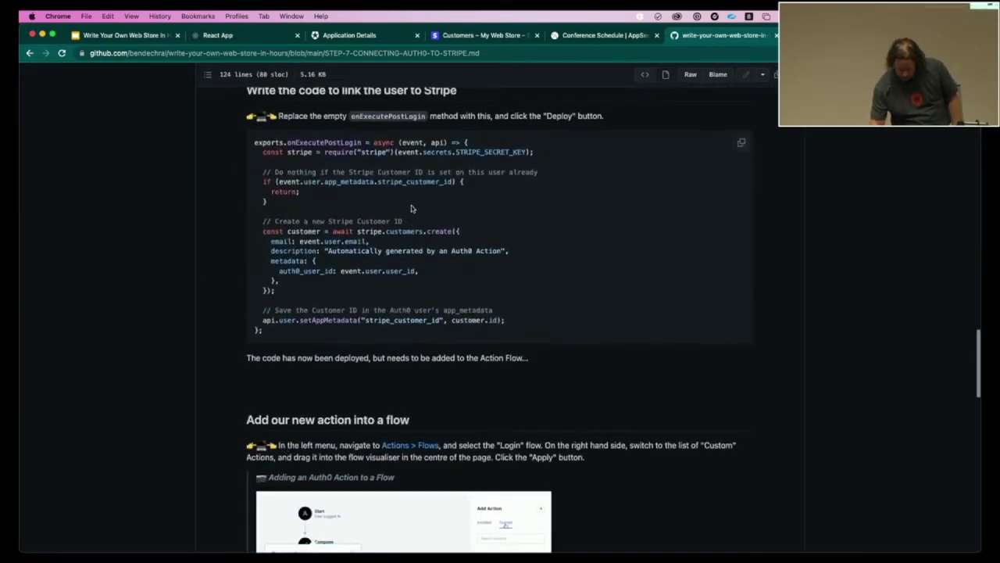
{"action": "left_click", "coordinate": [456, 39]}
- Open Auth0's Actions Library on the empty Custom tab and start creating a new action
{"action": "left_click", "coordinate": [337, 39]}
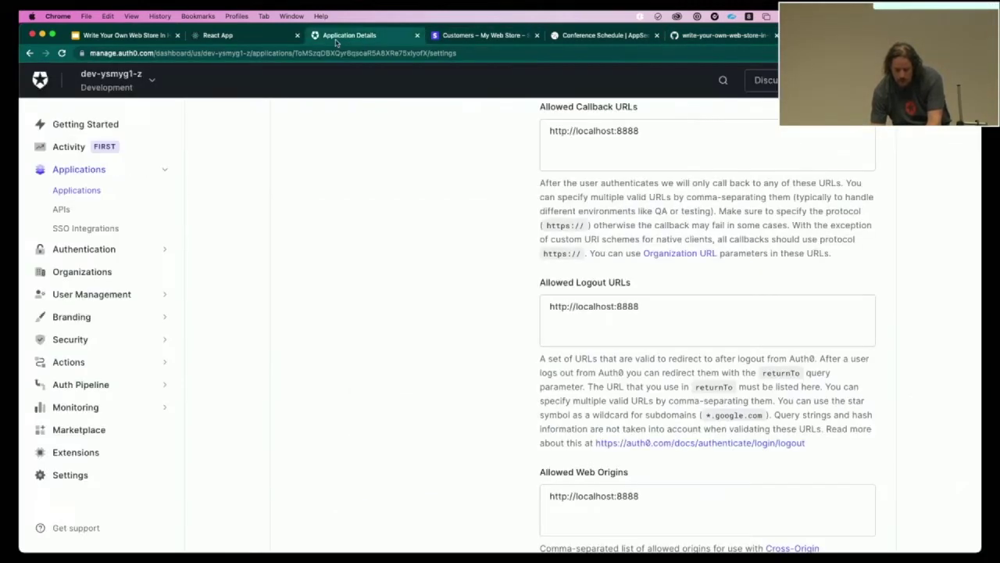
{"action": "left_click", "coordinate": [75, 369]}
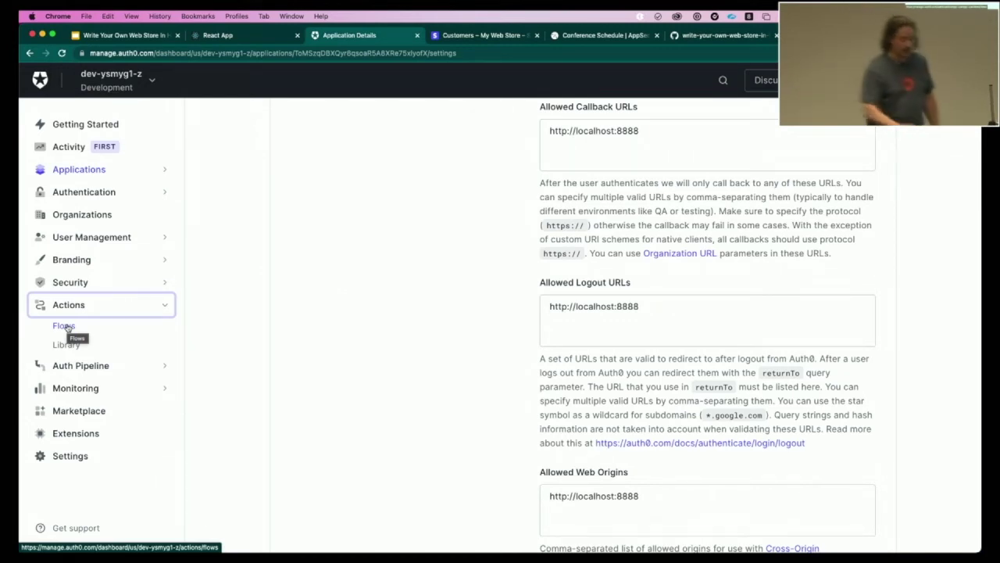
{"action": "left_click", "coordinate": [68, 344]}
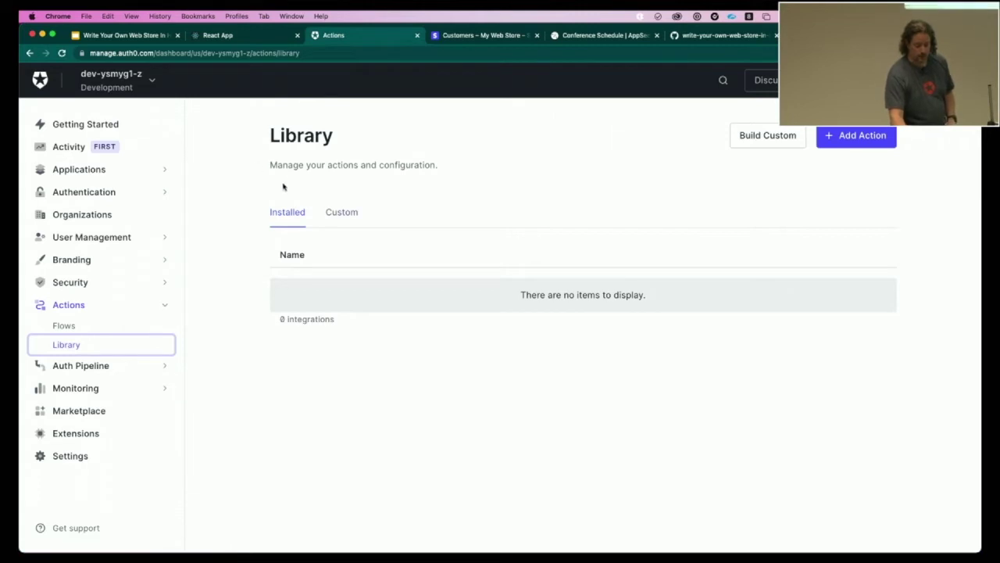
{"action": "left_click", "coordinate": [332, 218]}
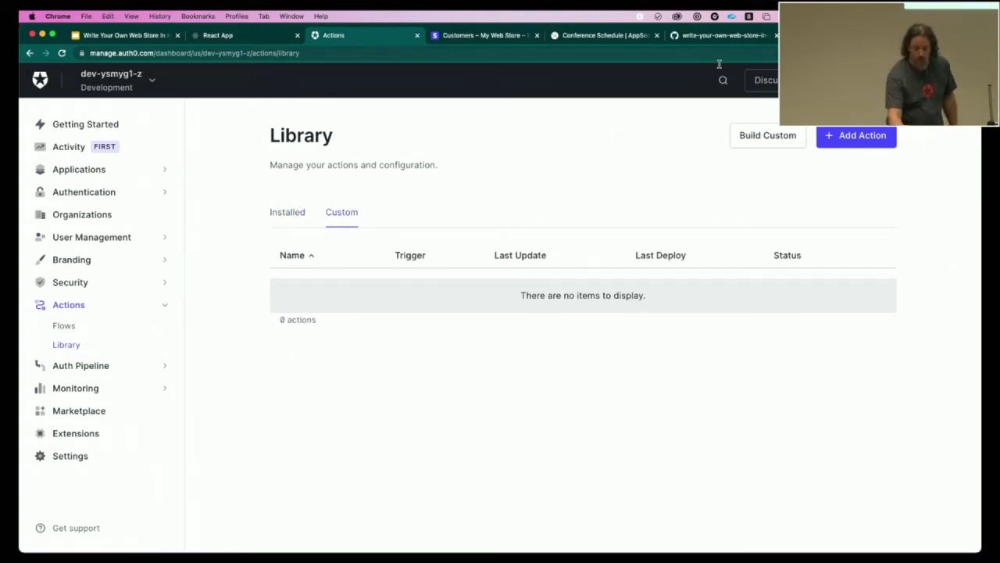
{"action": "left_click", "coordinate": [756, 135]}
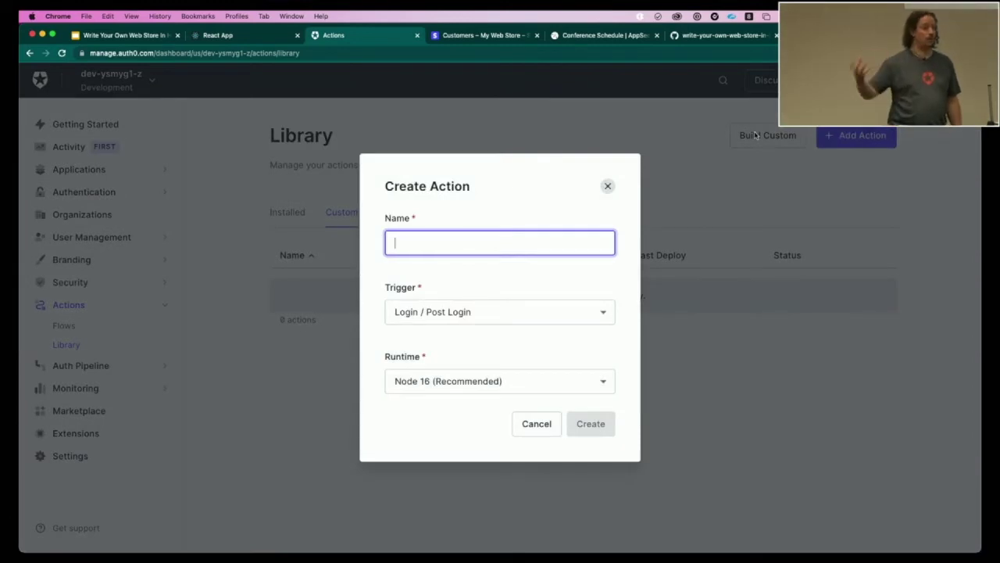
- Create a custom action 'Create Stripe User' on the Login / Post Login trigger with Node 16
{"action": "type", "text": "C"}
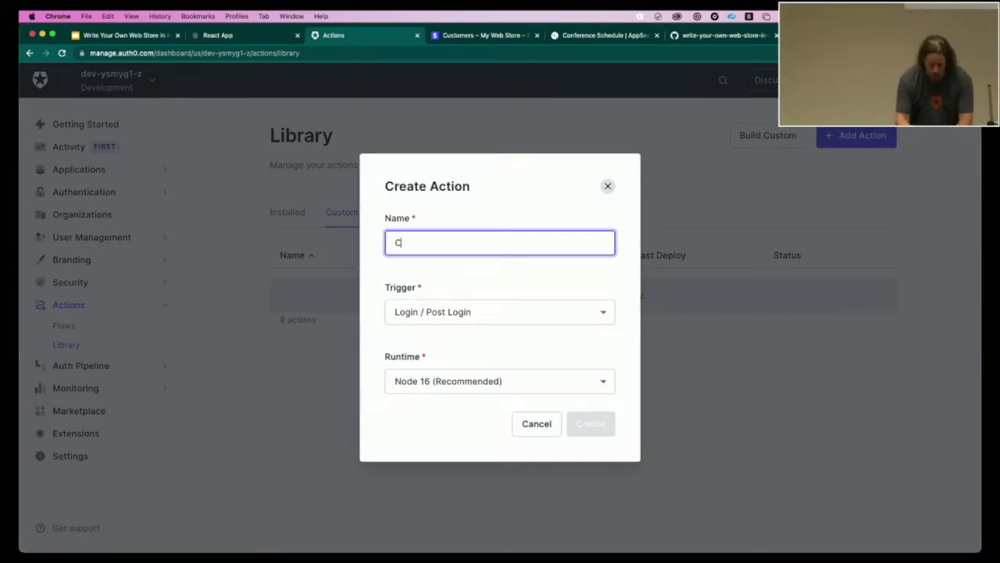
{"action": "type", "text": "reate Stripe User"}
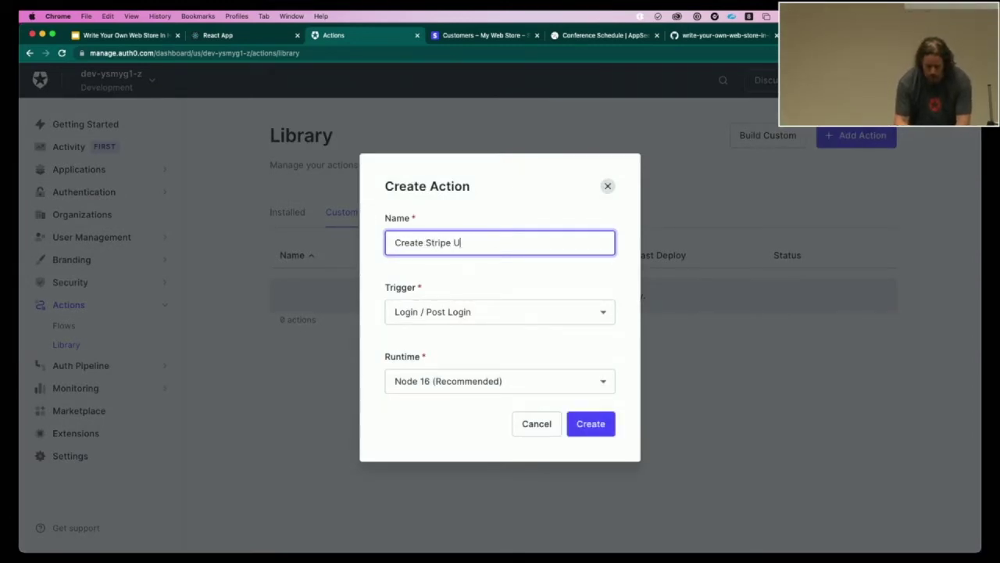
{"action": "left_click", "coordinate": [545, 314]}
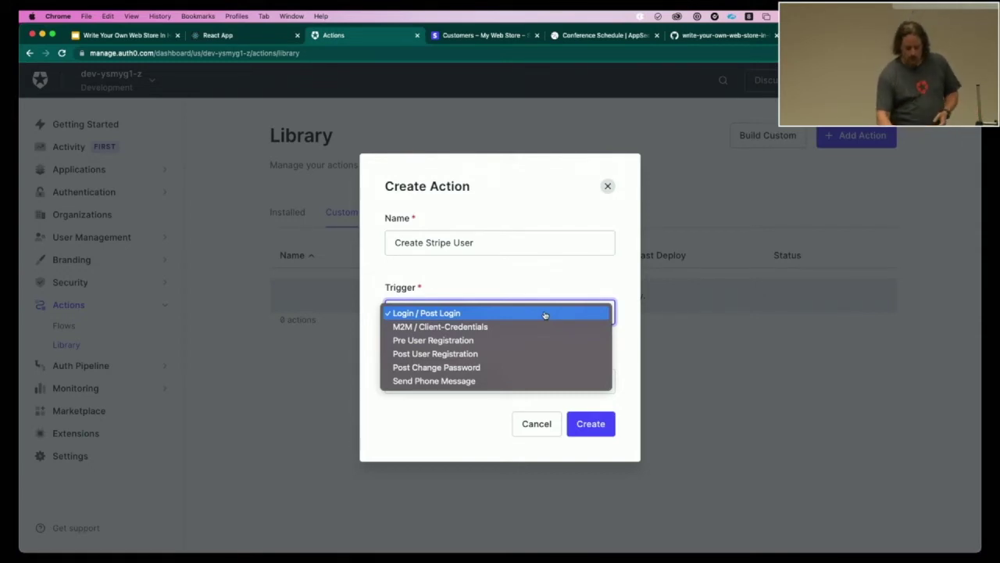
{"action": "left_click", "coordinate": [545, 313]}
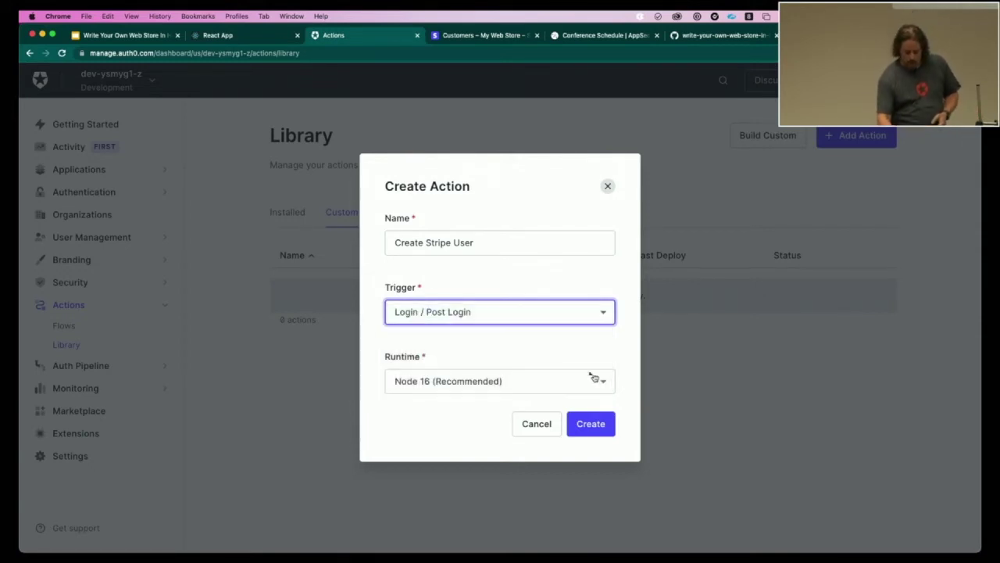
{"action": "left_click", "coordinate": [592, 415]}
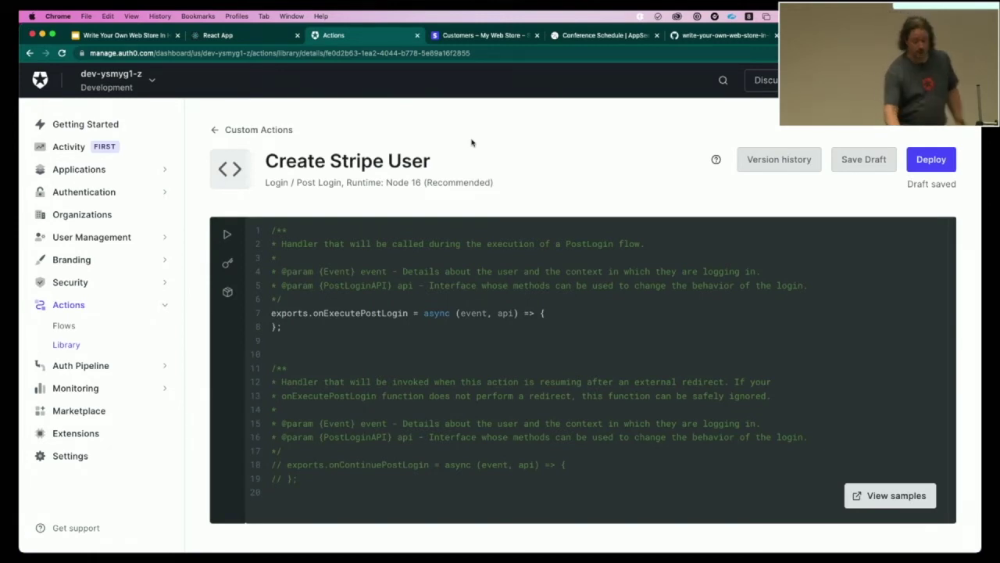
- Add the stripe npm package (latest) to the Create Stripe User action's dependencies
{"action": "left_click", "coordinate": [225, 235]}
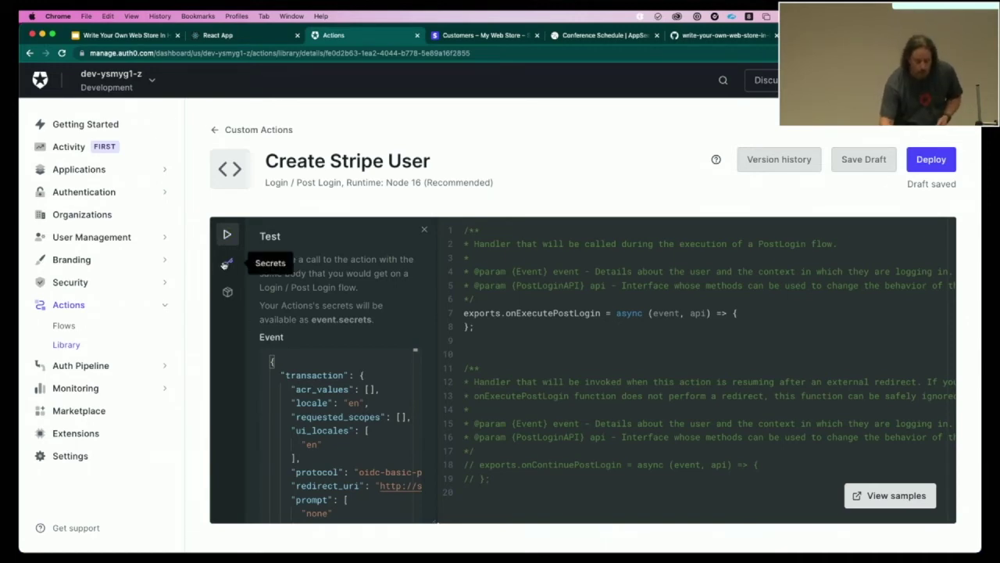
{"action": "left_click", "coordinate": [226, 264]}
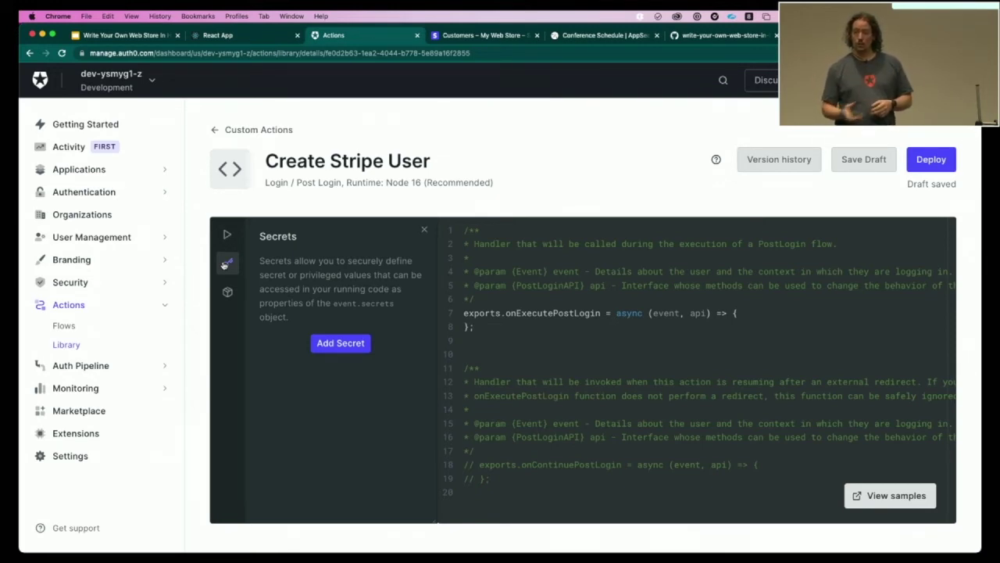
{"action": "left_click", "coordinate": [227, 292]}
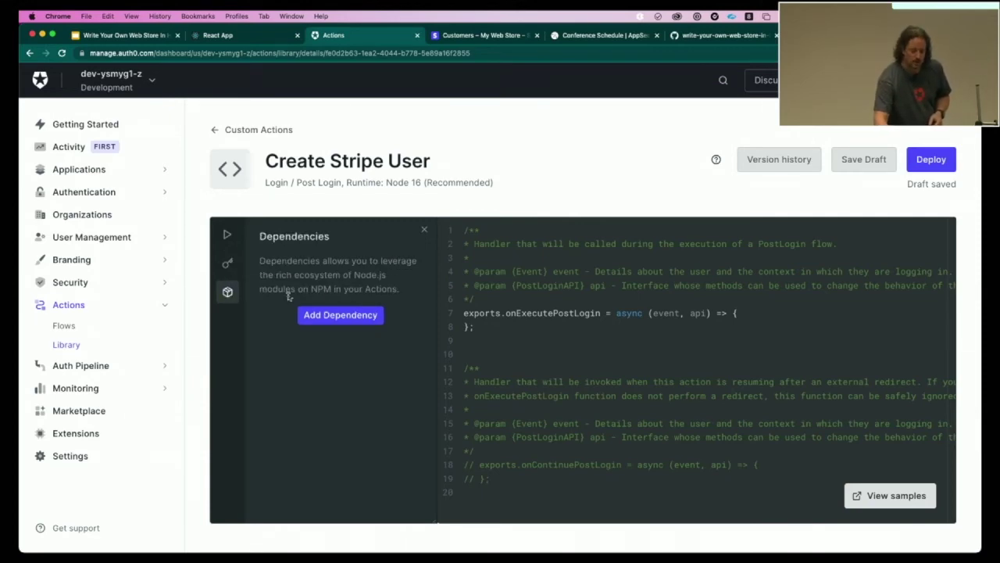
{"action": "left_click", "coordinate": [336, 319]}
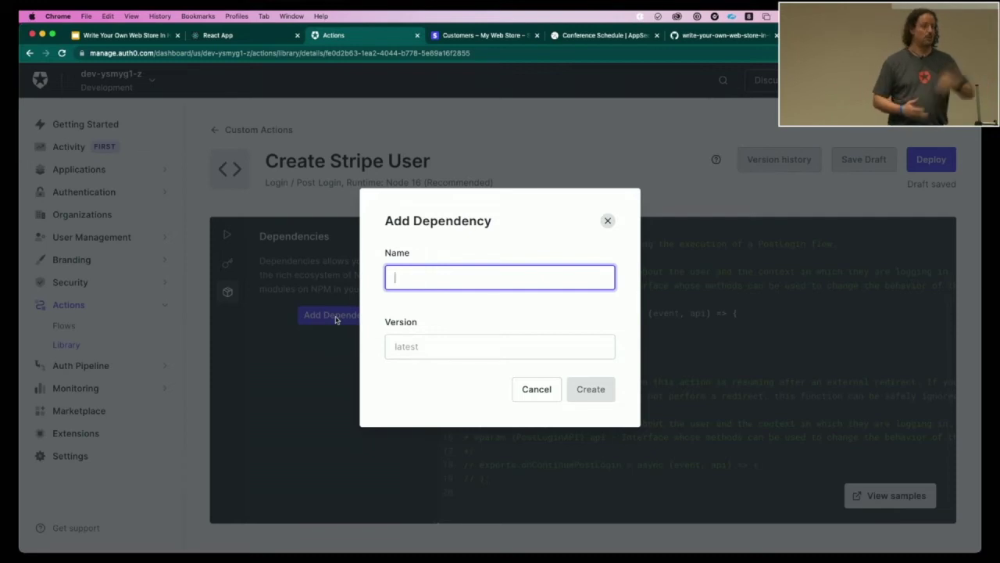
{"action": "type", "text": "stripe"}
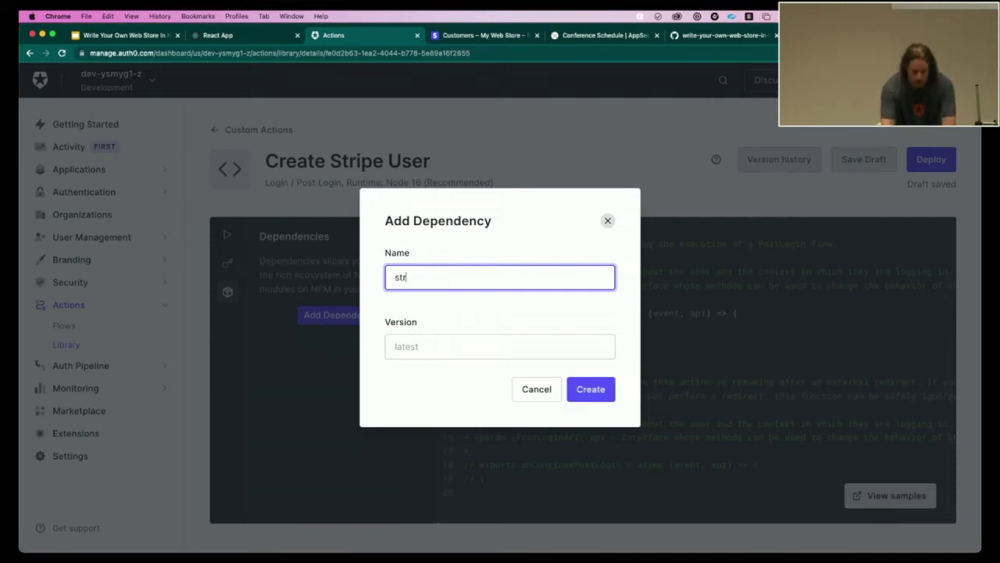
{"action": "left_click", "coordinate": [577, 399]}
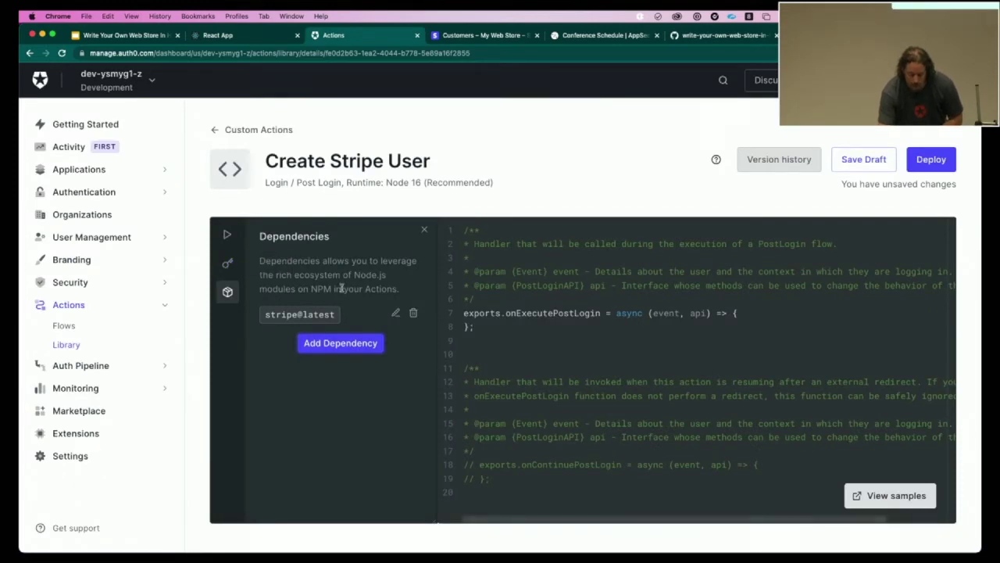
{"action": "left_click", "coordinate": [592, 315]}
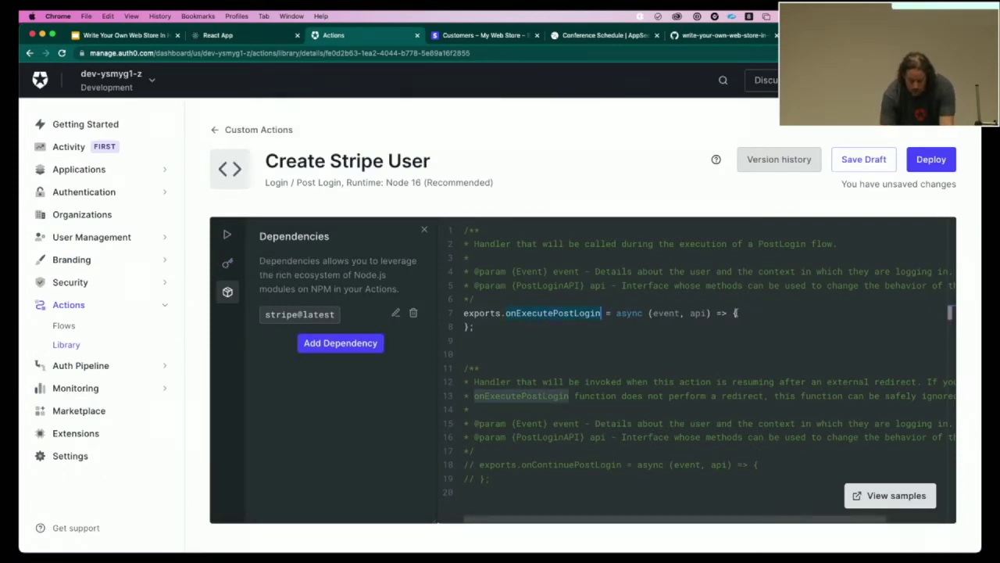
- Paste the Stripe customer-creation code into onExecutePostLogin and deploy the Create Stripe User action
{"action": "left_click", "coordinate": [741, 313]}
{"action": "key", "text": "super+v"}
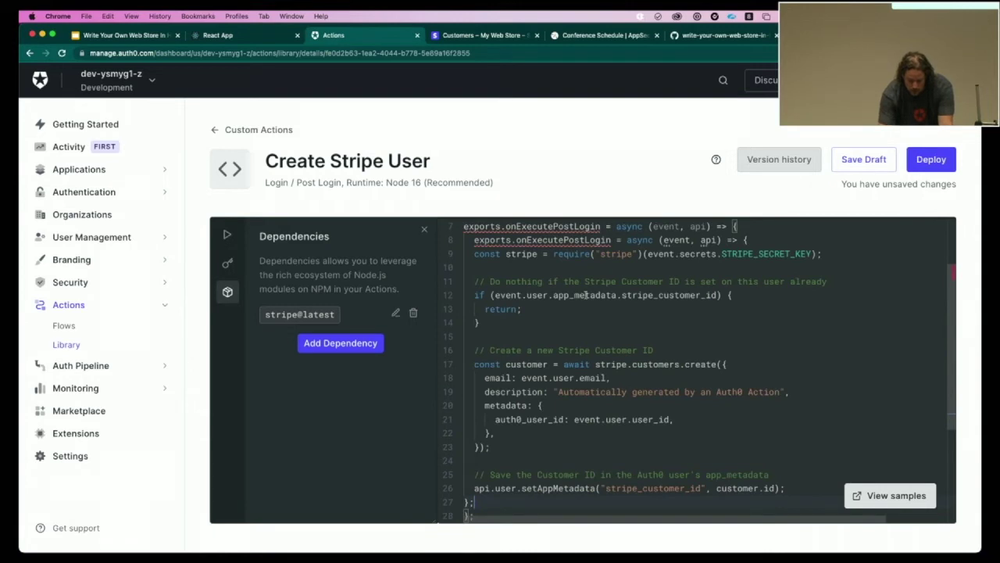
{"action": "scroll", "coordinate": [591, 281], "scroll_direction": "up", "scroll_amount": 2}
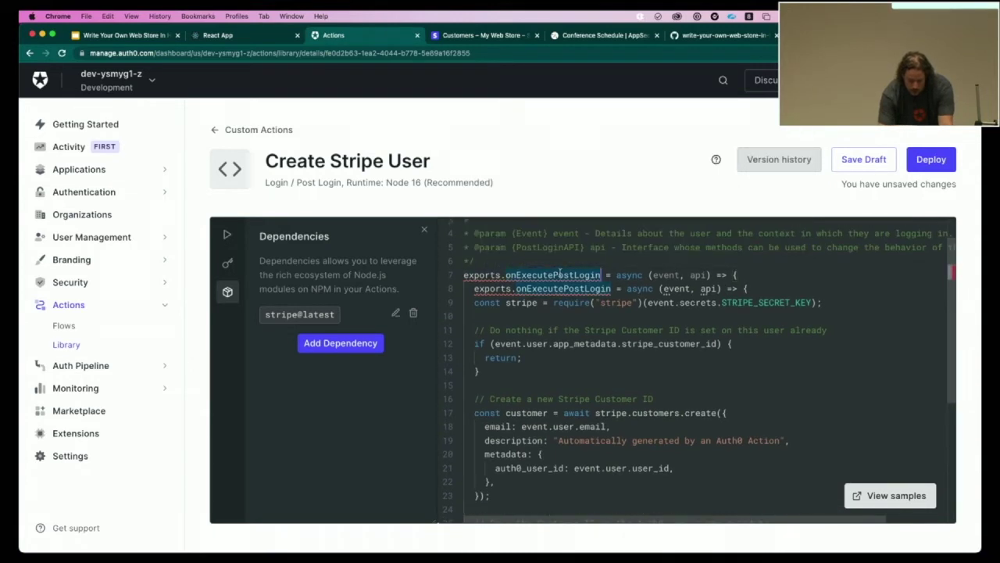
{"action": "scroll", "coordinate": [559, 271], "scroll_direction": "down", "scroll_amount": 2}
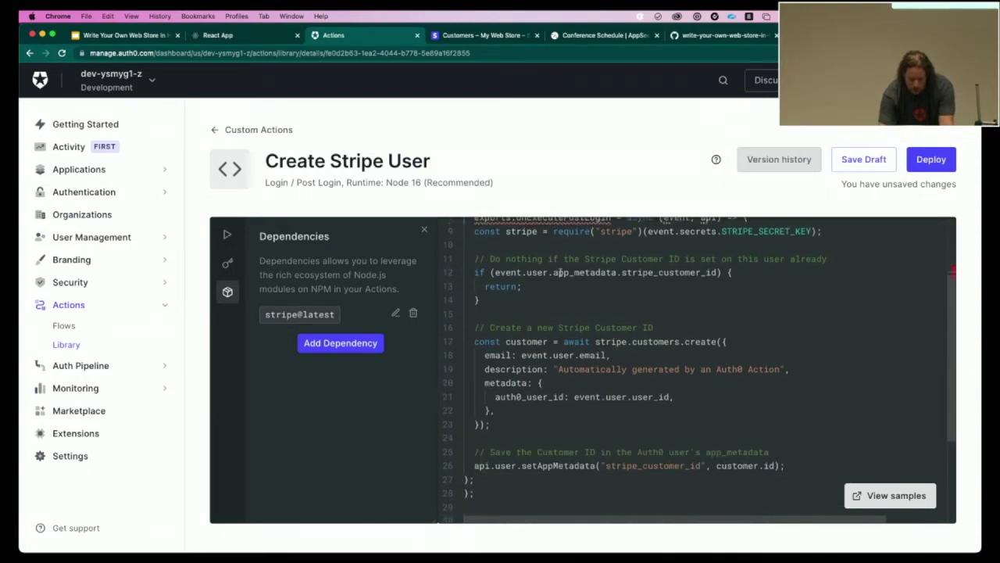
{"action": "key", "text": "ctrl+z"}
{"action": "key", "text": "ctrl+z"}
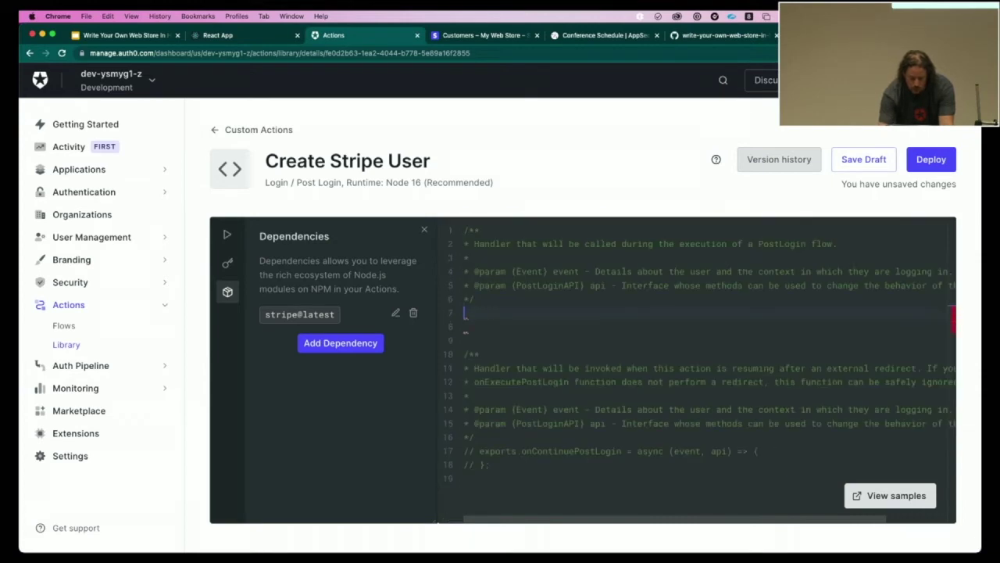
{"action": "key", "text": "ctrl+v"}
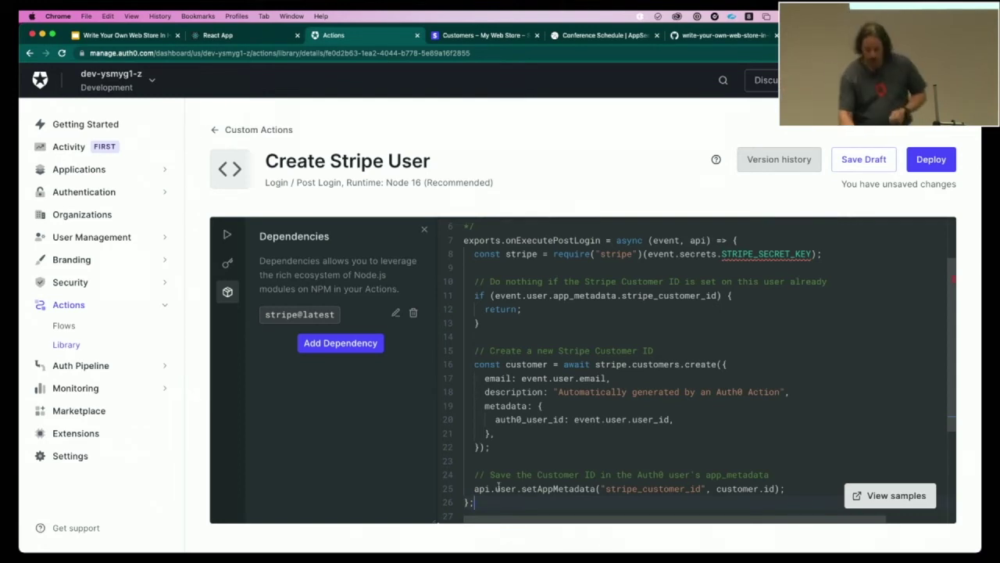
{"action": "left_click", "coordinate": [932, 162]}
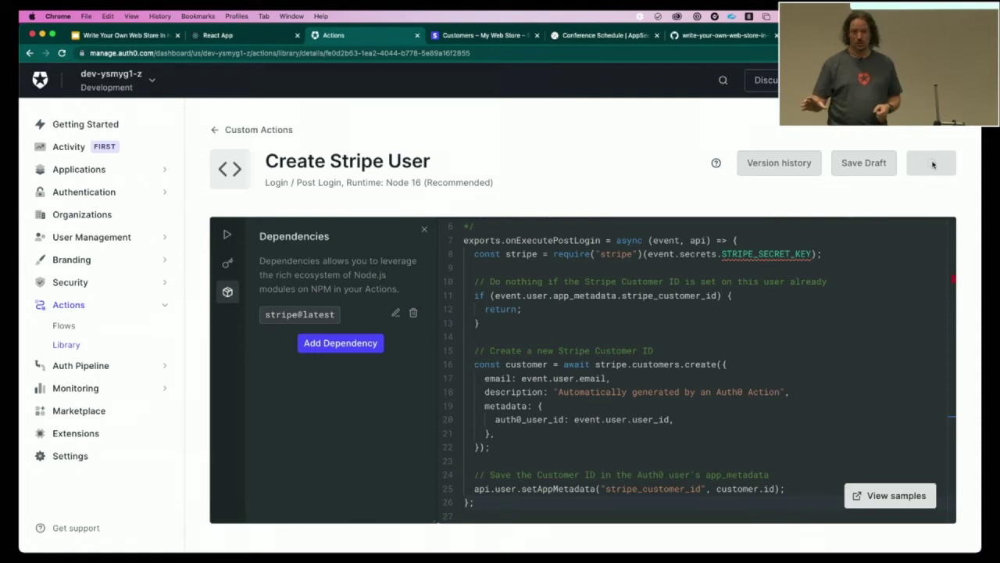
{"action": "left_click", "coordinate": [76, 329]}
- Place Create Stripe User between Start and Complete in the Login flow and apply the change
{"action": "left_click", "coordinate": [362, 263]}
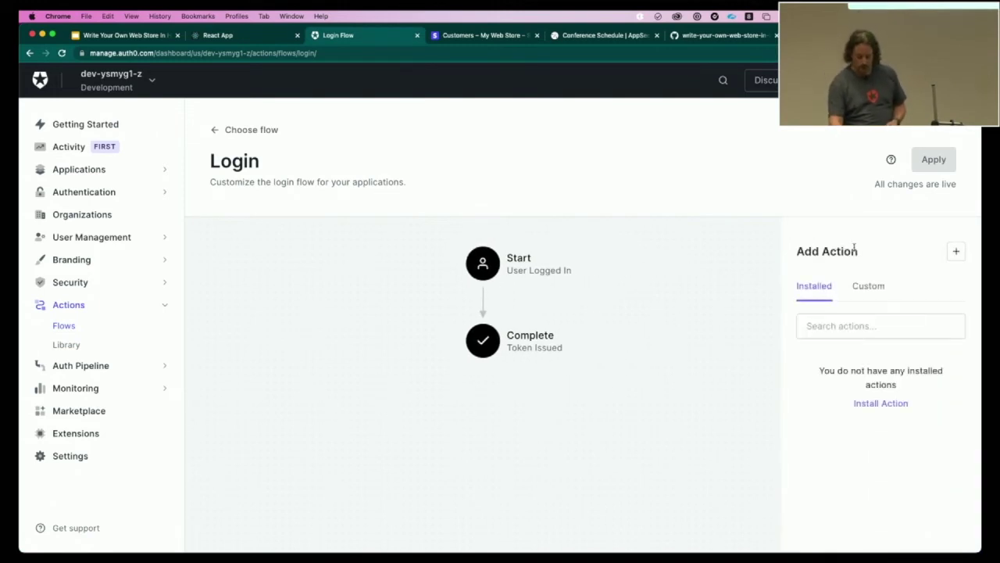
{"action": "left_click", "coordinate": [860, 286]}
{"action": "mouse_move", "coordinate": [861, 379]}
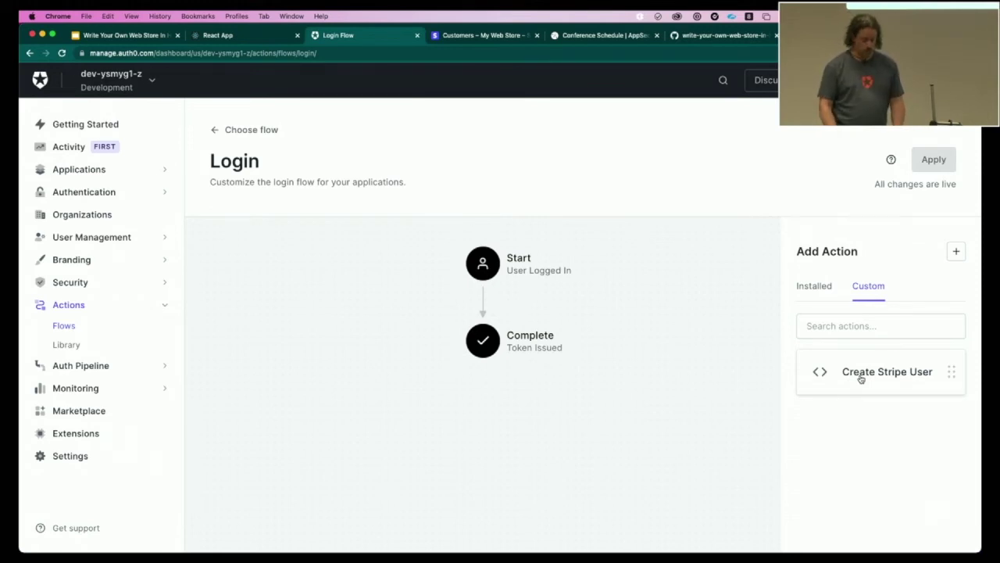
{"action": "left_click_drag", "start_coordinate": [861, 379], "coordinate": [493, 302]}
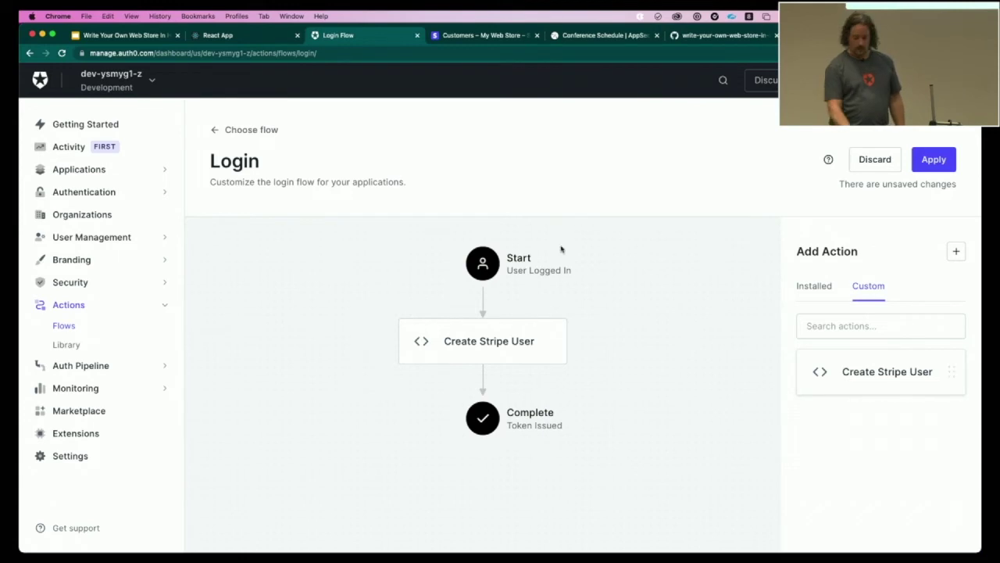
{"action": "left_click", "coordinate": [928, 159]}
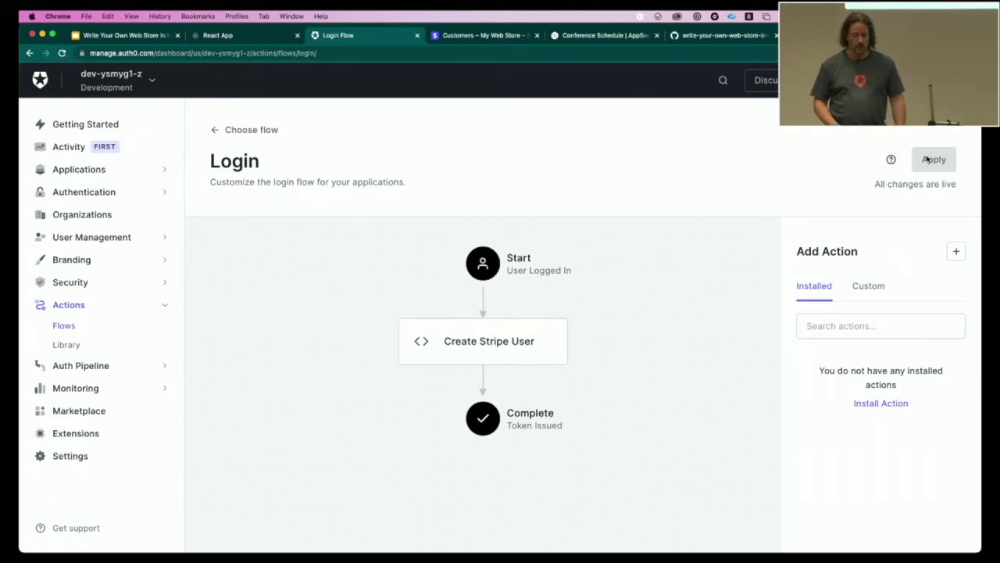
{"action": "left_click", "coordinate": [859, 290]}
{"action": "left_click", "coordinate": [78, 346]}
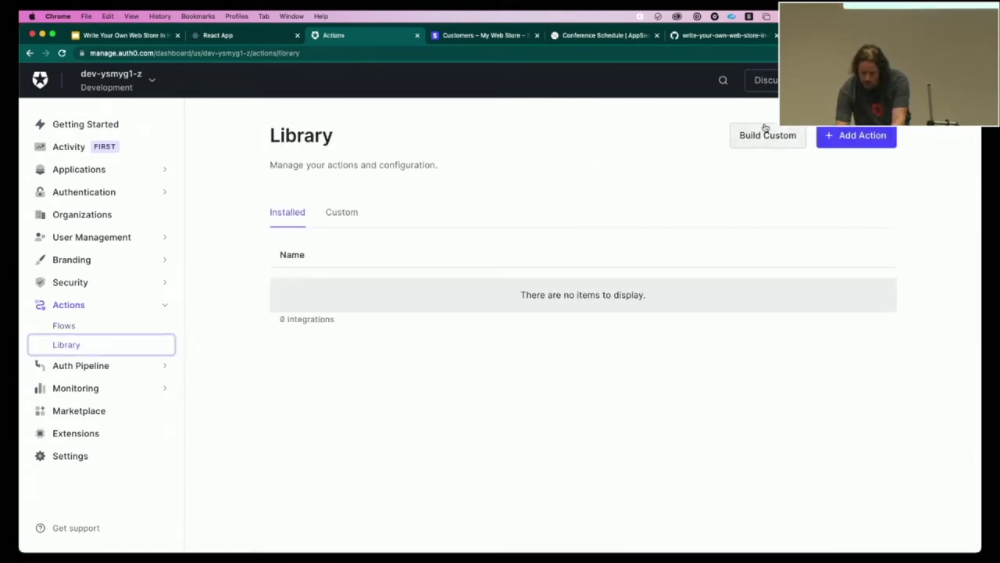
- Build a Login / Post Login Node 16 action named 'Add Stripe Customer ID to Access Token'
{"action": "left_click", "coordinate": [766, 135]}
{"action": "type", "text": "A"}
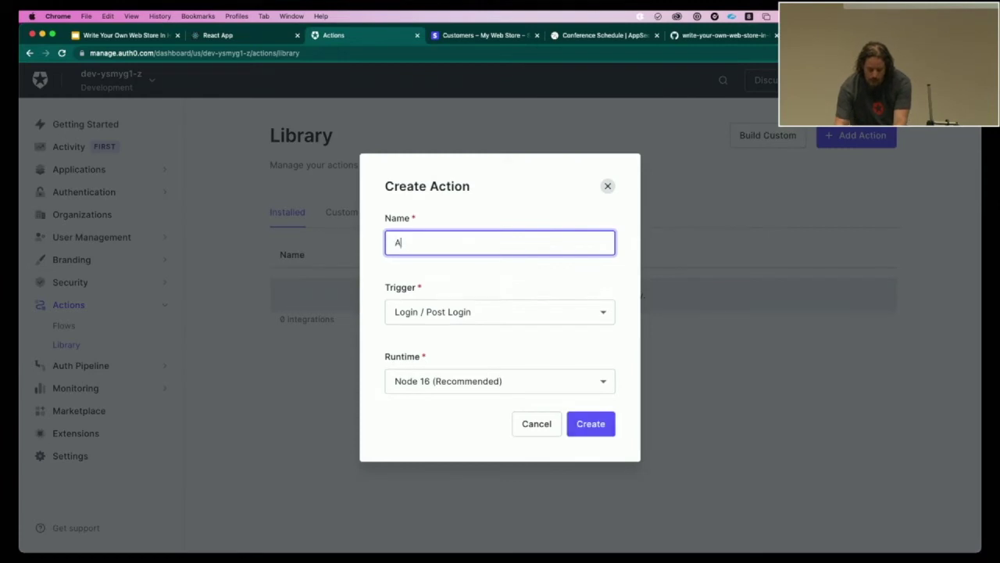
{"action": "type", "text": "dd Stripe Customert ID"}
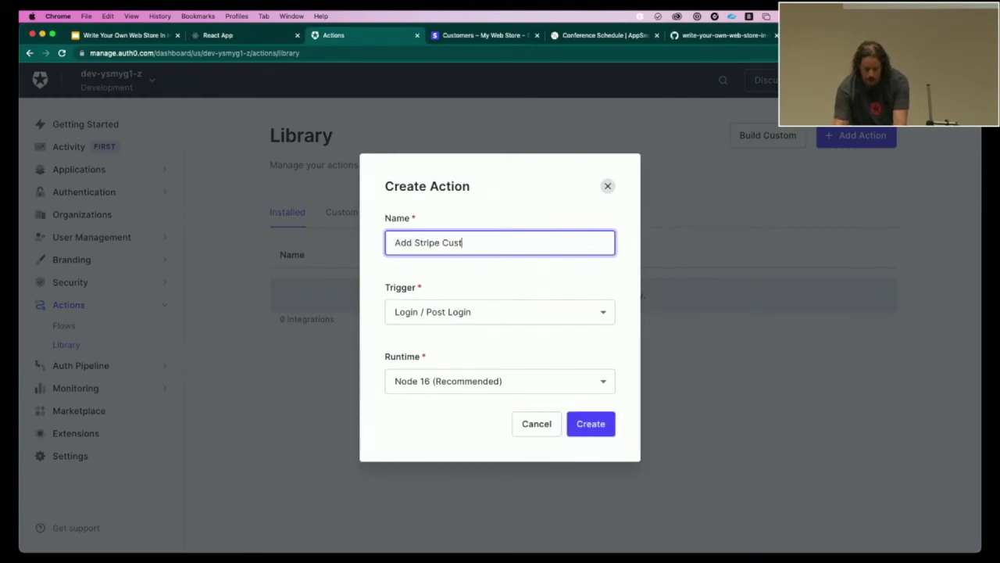
{"action": "key", "text": "Left"}
{"action": "key", "text": "Left"}
{"action": "key", "text": "Left"}
{"action": "key", "text": "BackSpace"}
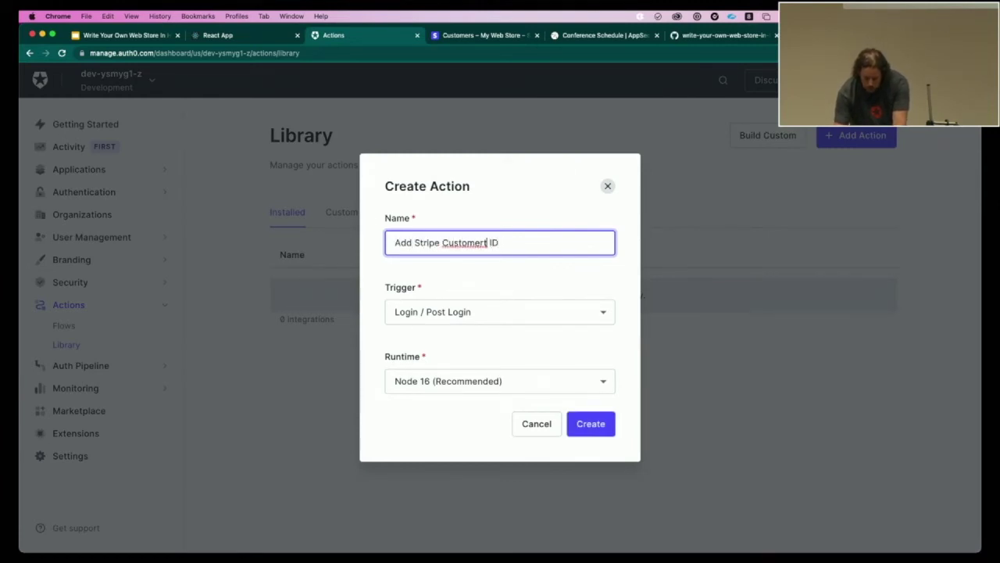
{"action": "key", "text": "Right"}
{"action": "key", "text": "Right"}
{"action": "key", "text": "Right"}
{"action": "type", "text": "to A"}
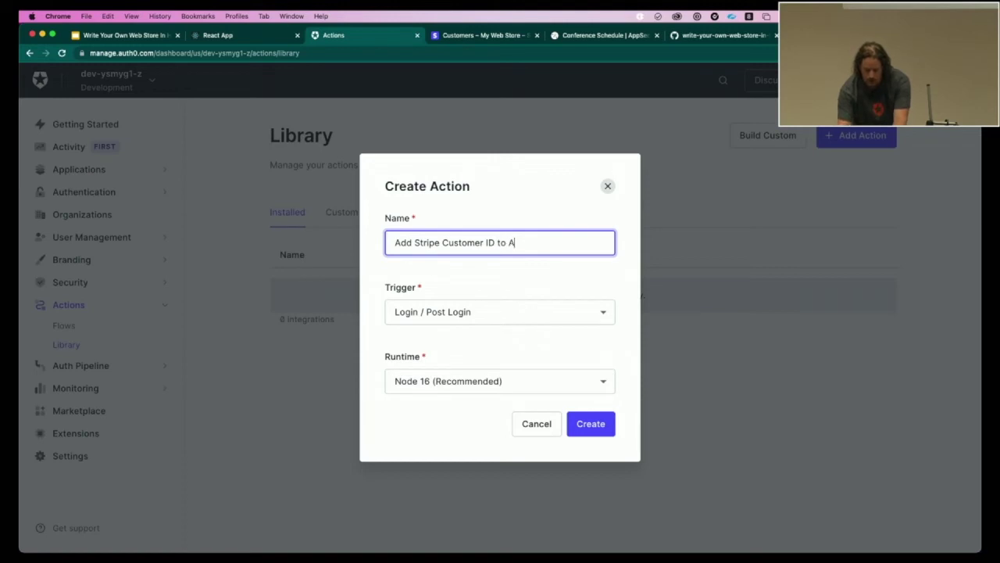
{"action": "type", "text": "ccess Toke"}
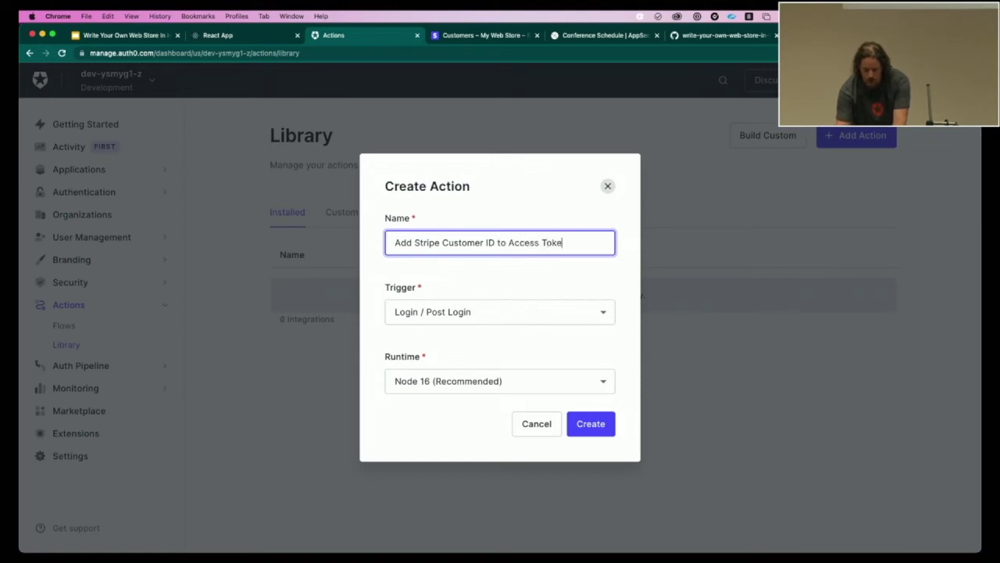
{"action": "type", "text": "n"}
{"action": "left_click", "coordinate": [589, 427]}
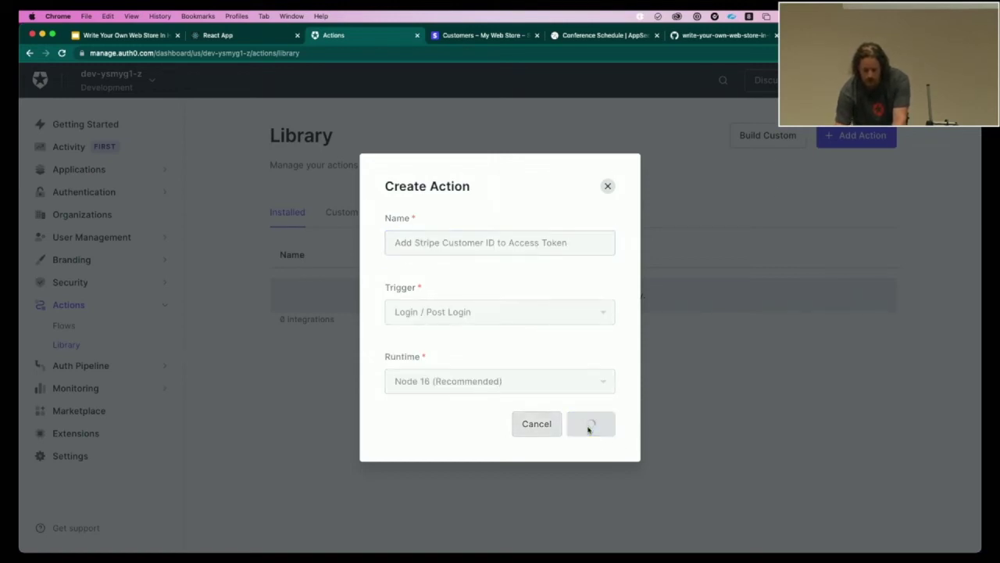
{"action": "key", "text": "ctrl+Tab"}
{"action": "key", "text": "ctrl+Tab"}
{"action": "key", "text": "ctrl+Tab"}
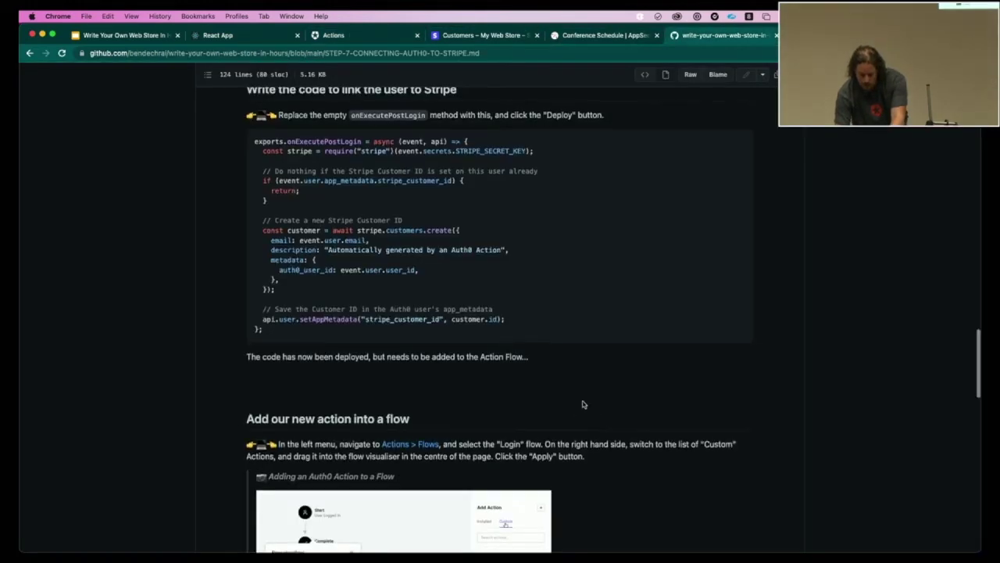
- Copy the access-token handler code from the Step 8 Augmenting Access Tokens guide on GitHub
{"action": "scroll", "coordinate": [583, 404], "scroll_direction": "down", "scroll_amount": 15}
{"action": "left_click", "coordinate": [336, 427]}
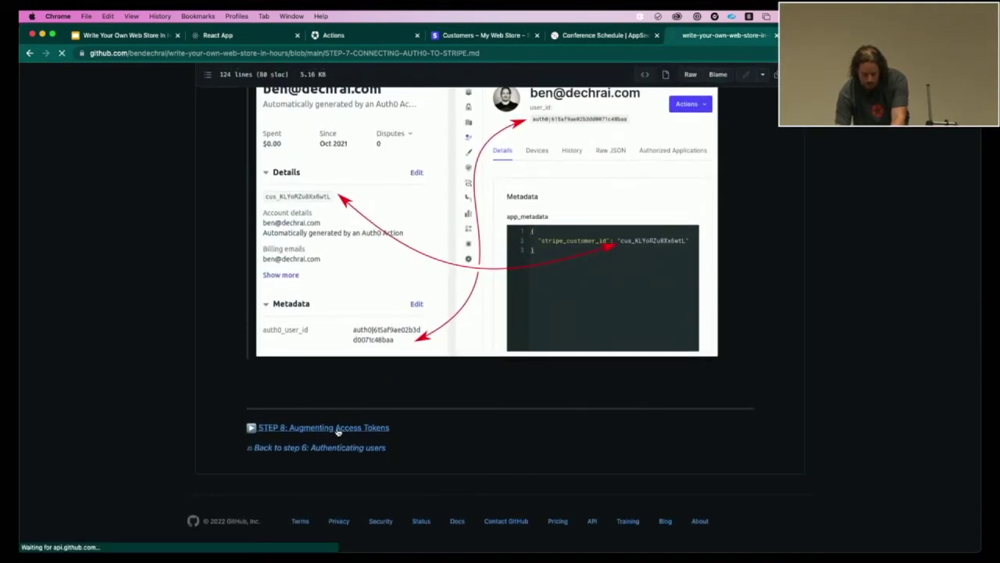
{"action": "scroll", "coordinate": [702, 364], "scroll_direction": "down", "scroll_amount": 15}
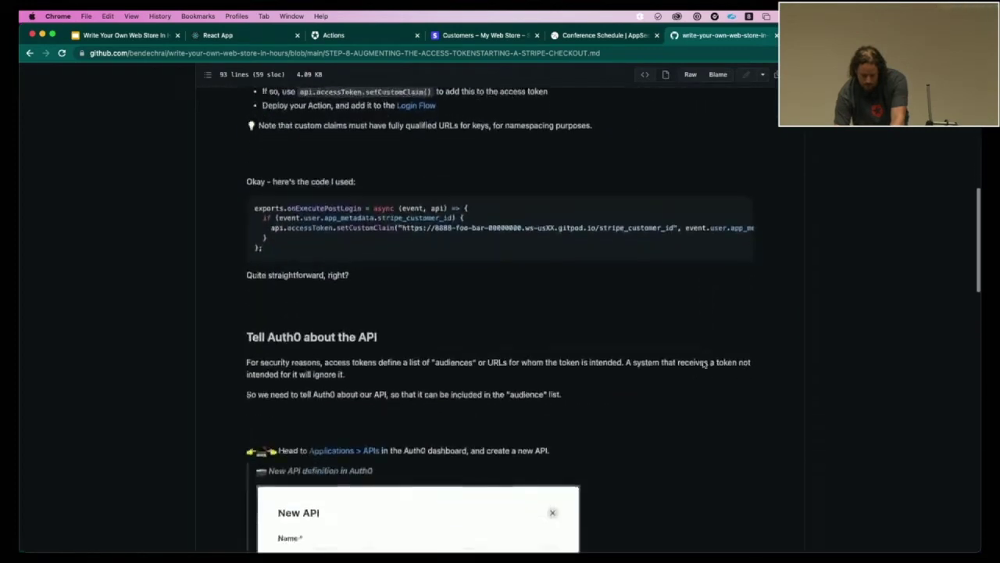
{"action": "left_click", "coordinate": [741, 164]}
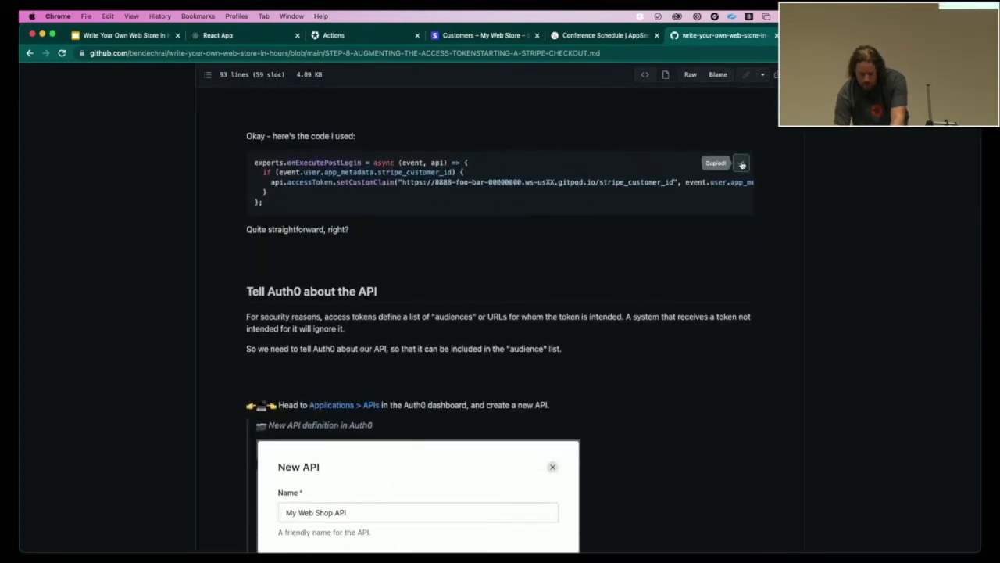
{"action": "key", "text": "super+Tab"}
{"action": "key", "text": "super+Tab"}
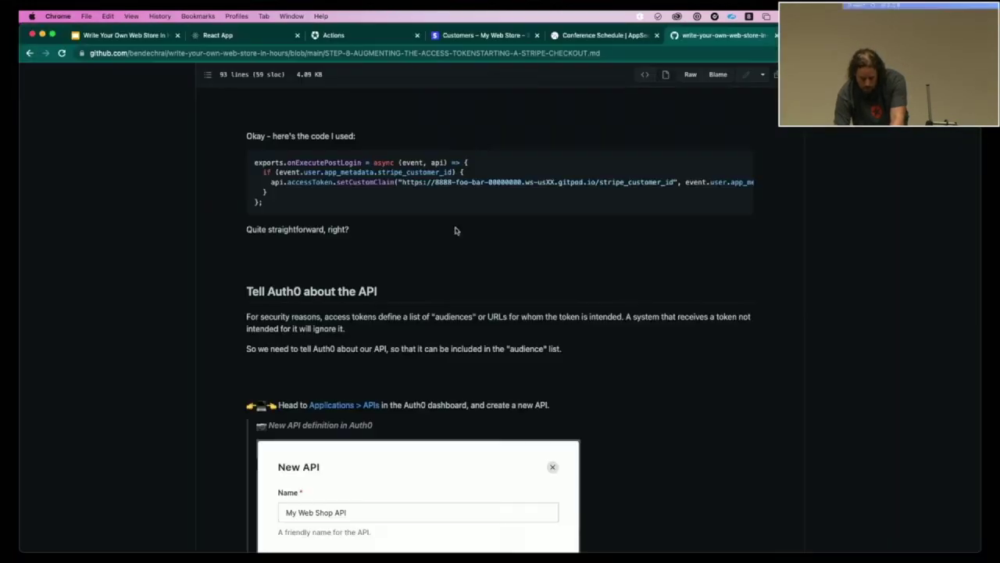
{"action": "left_click", "coordinate": [354, 37]}
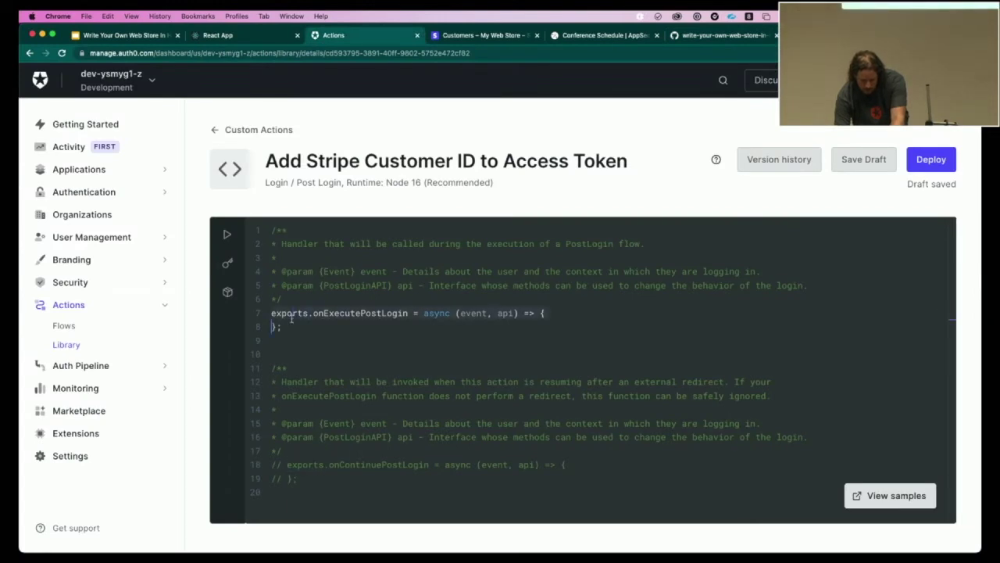
- Paste the copied setCustomClaim code into the new action's onExecutePostLogin handler
{"action": "key", "text": "Return"}
{"action": "key", "text": "ctrl+v"}
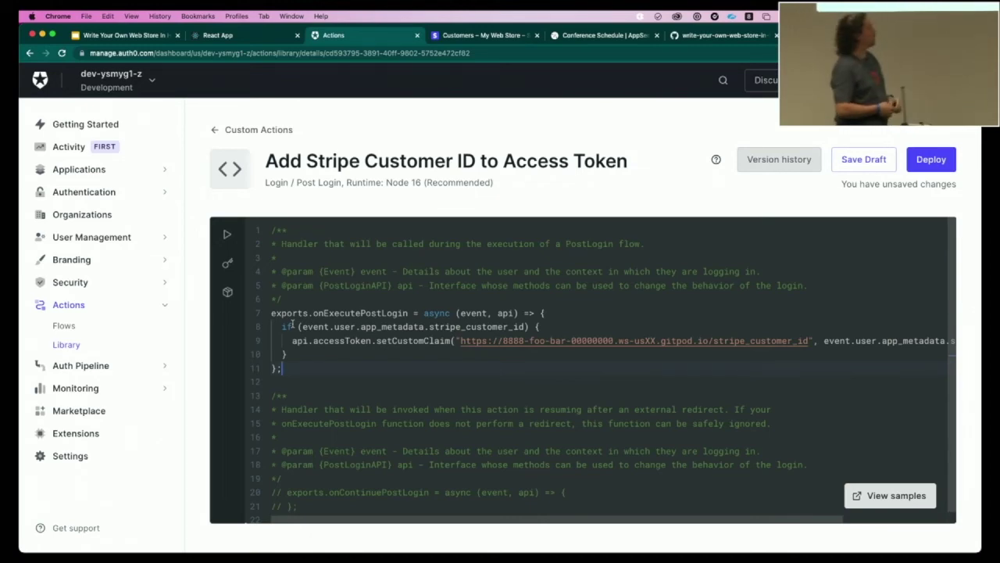
{"action": "key", "text": "super+Tab"}
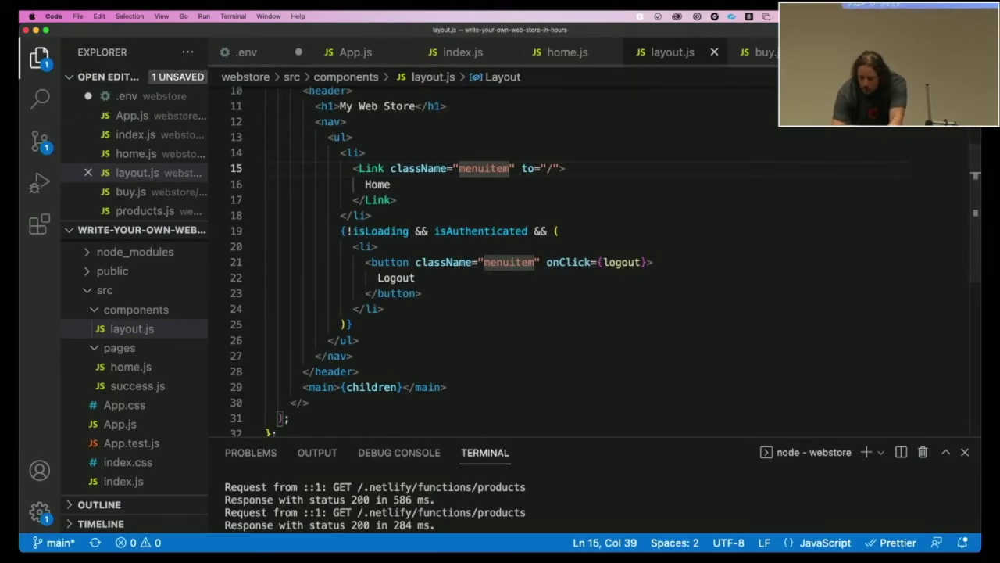
{"action": "left_click", "coordinate": [758, 52]}
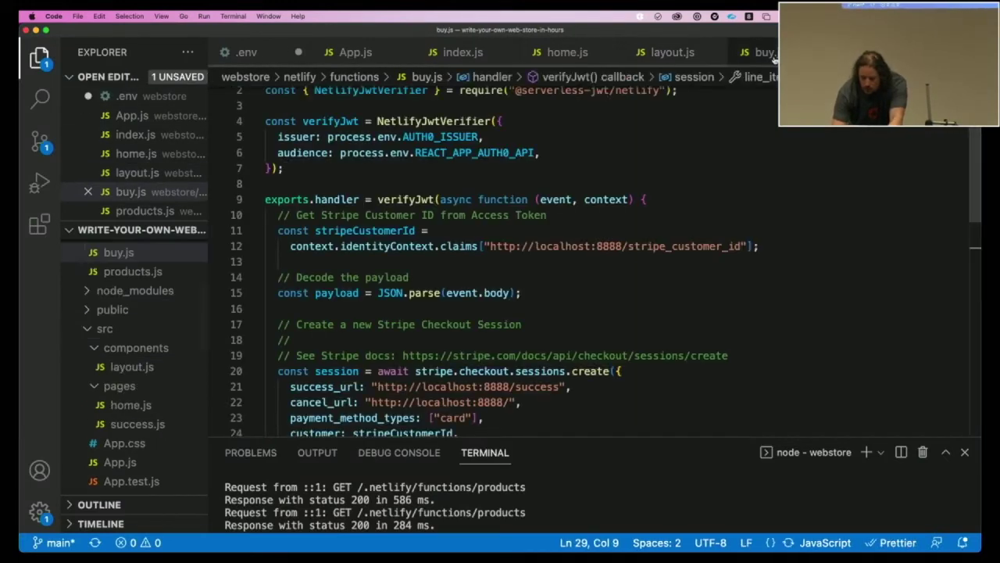
{"action": "triple_click", "coordinate": [494, 247]}
{"action": "left_click", "coordinate": [494, 247]}
{"action": "left_click_drag", "start_coordinate": [491, 247], "coordinate": [738, 246]}
{"action": "key", "text": "super+Tab"}
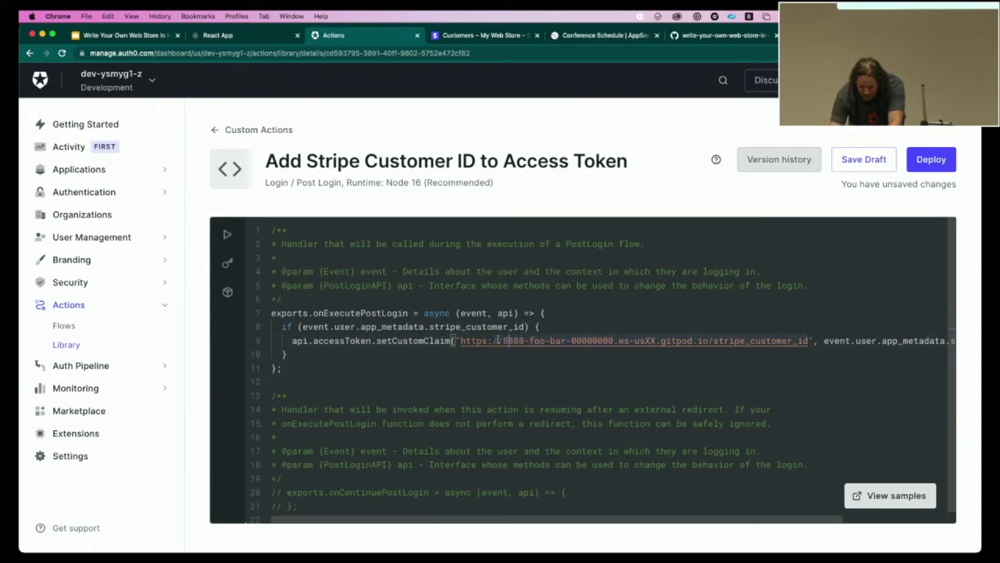
{"action": "key", "text": "super+v"}
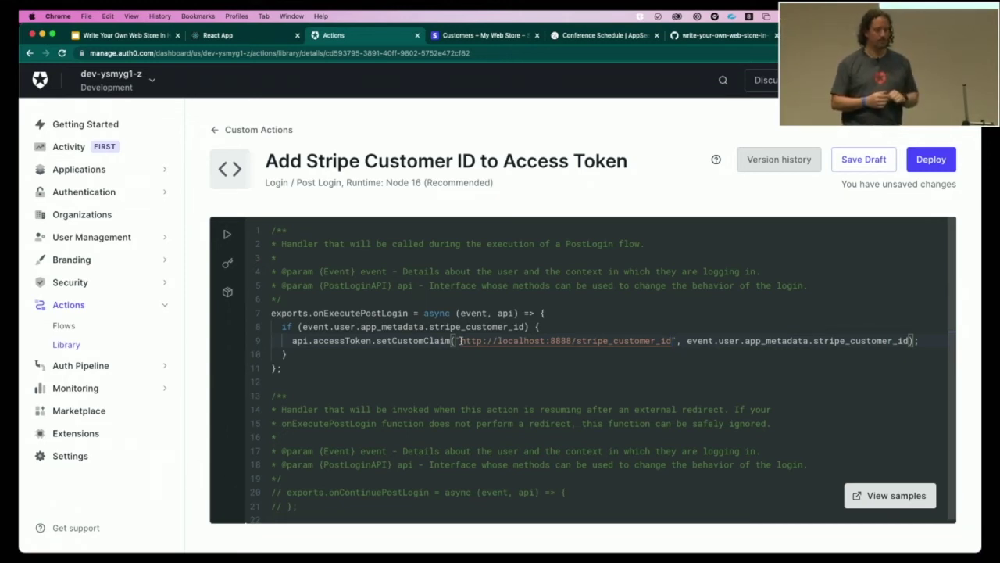
{"action": "left_click", "coordinate": [930, 159]}
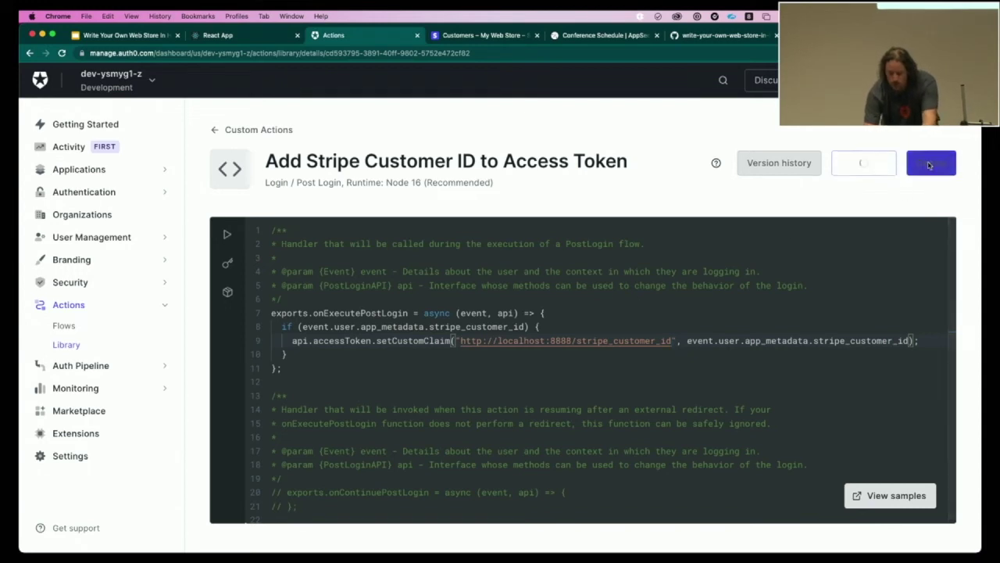
- Add the access-token action below Create Stripe User in the Login flow and apply it
{"action": "left_click", "coordinate": [69, 327]}
{"action": "left_click", "coordinate": [290, 270]}
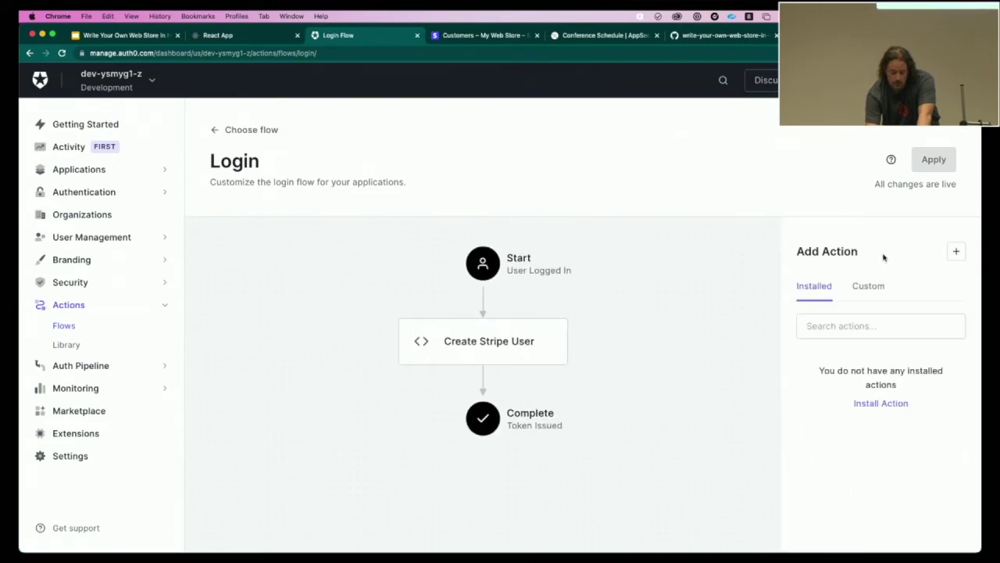
{"action": "left_click", "coordinate": [875, 286]}
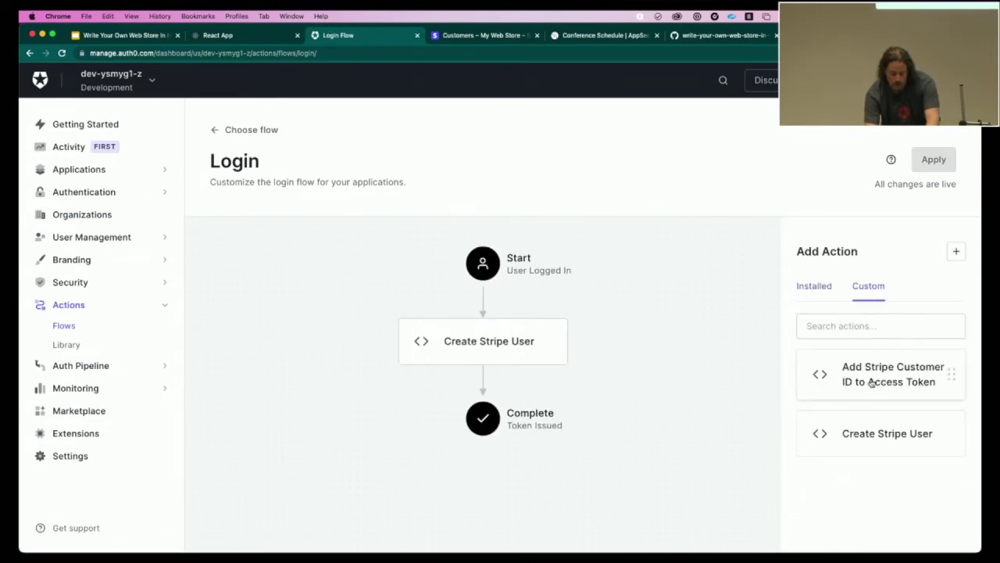
{"action": "left_click_drag", "start_coordinate": [868, 382], "coordinate": [456, 412]}
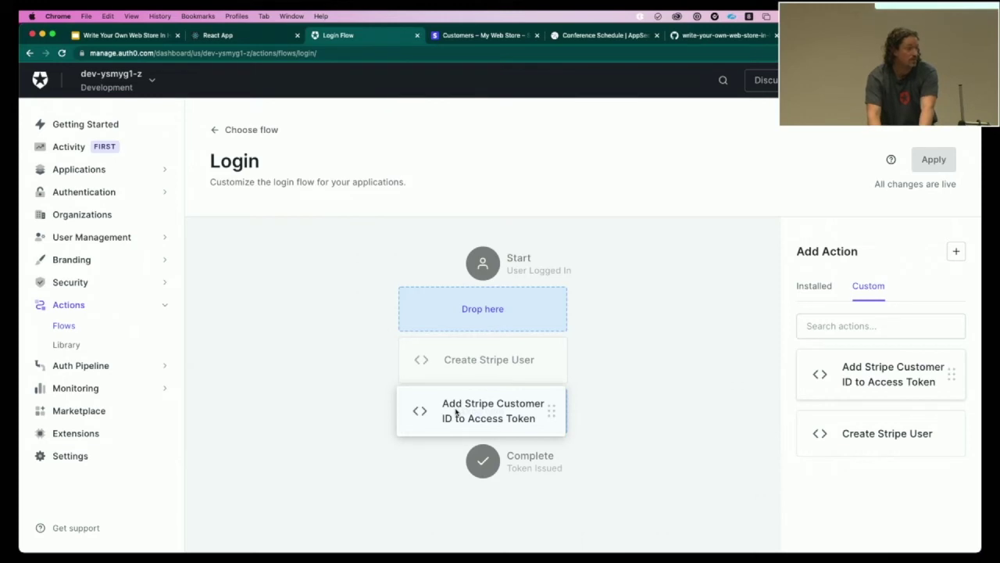
{"action": "left_click_drag", "start_coordinate": [457, 412], "coordinate": [457, 412]}
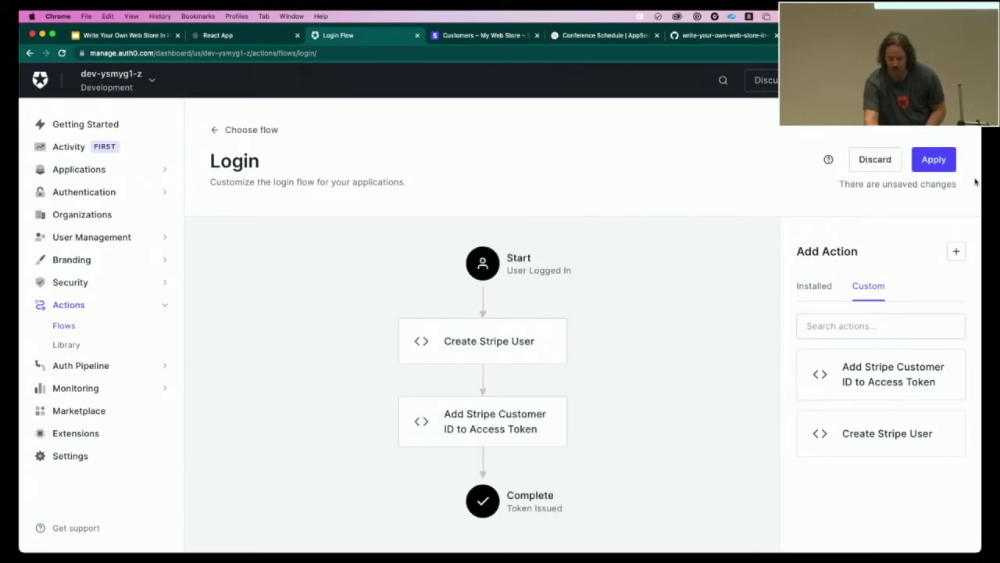
{"action": "left_click", "coordinate": [934, 159]}
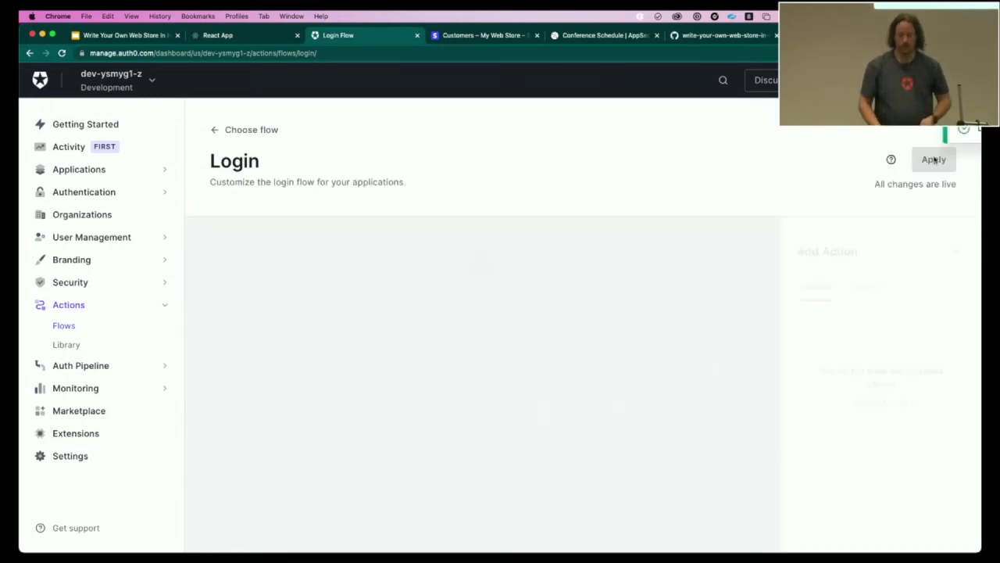
{"action": "key", "text": "ctrl+shift+Tab"}
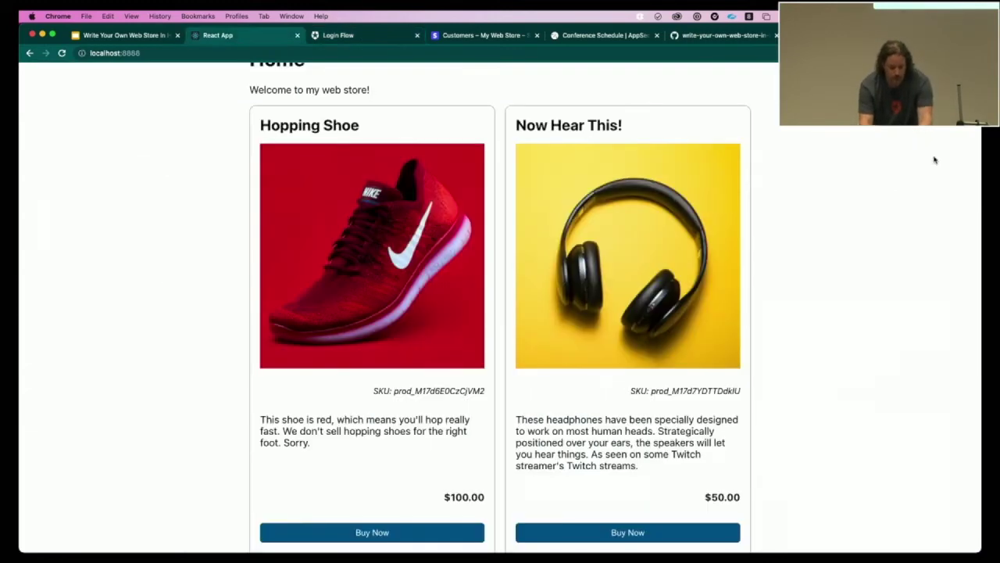
- Reload the store and log in to buy the headphones with the test customer's email and password
{"action": "scroll", "coordinate": [848, 167], "scroll_direction": "up", "scroll_amount": 3}
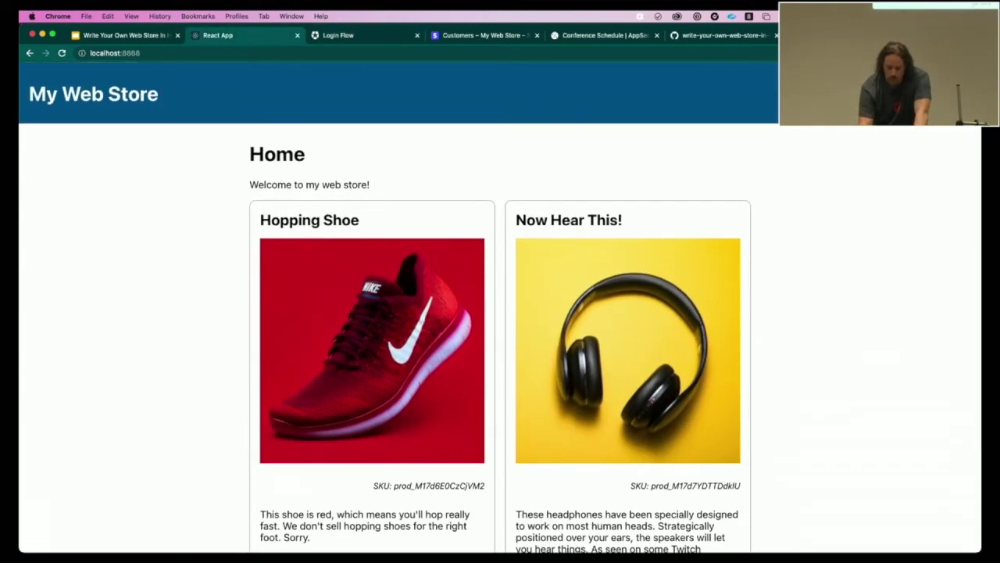
{"action": "key", "text": "super+r"}
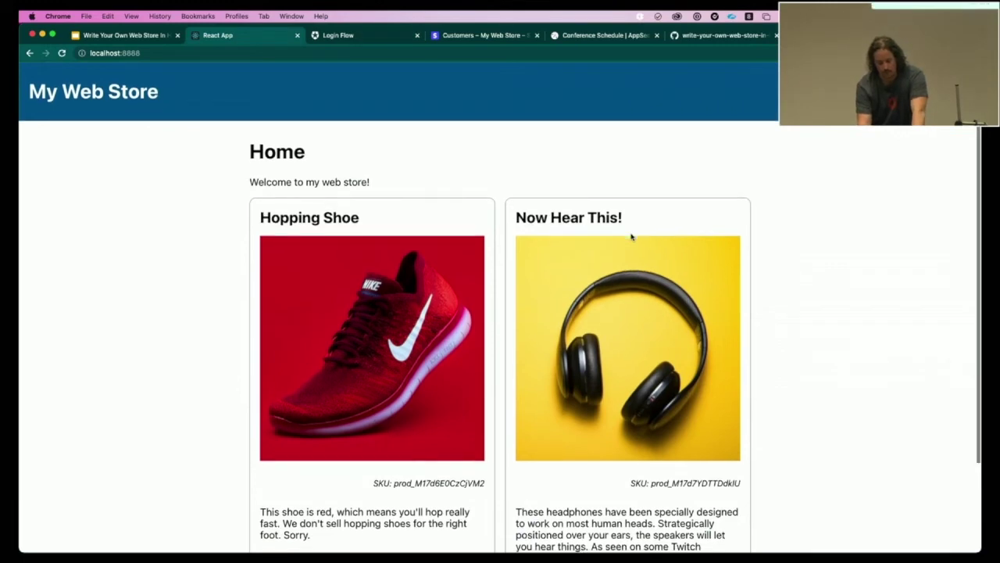
{"action": "scroll", "coordinate": [631, 234], "scroll_direction": "down", "scroll_amount": 3}
{"action": "left_click", "coordinate": [630, 519]}
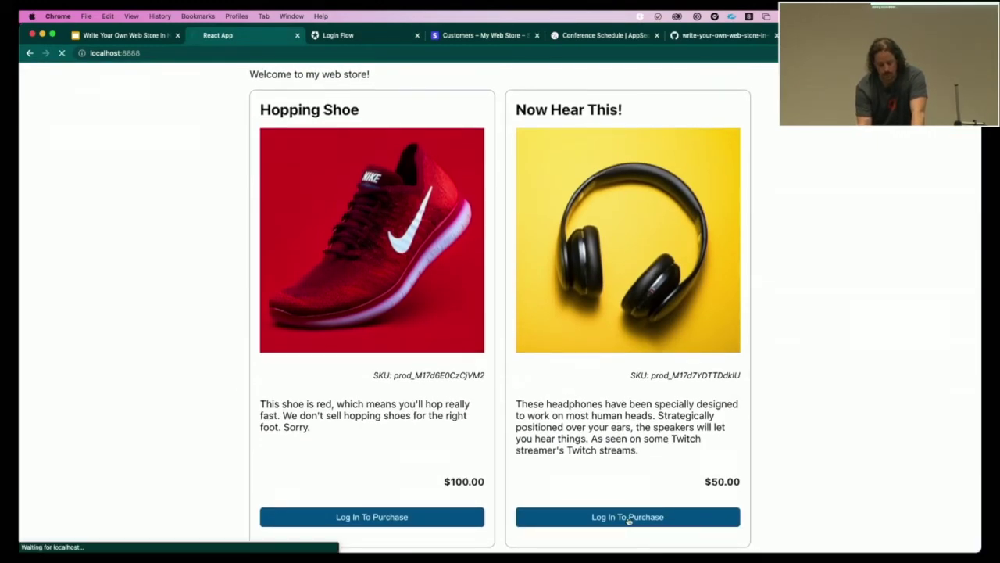
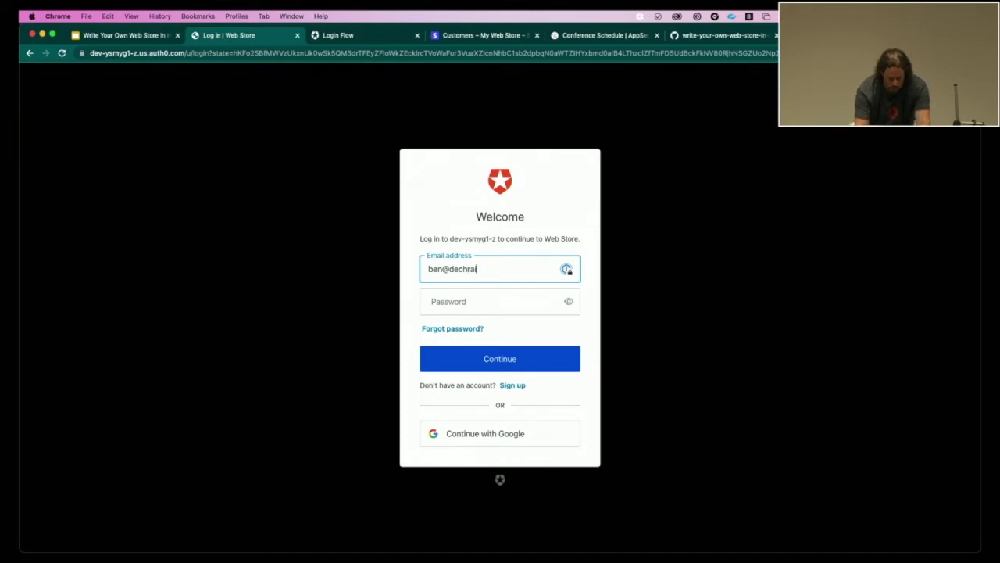
{"action": "key", "text": "Tab"}
{"action": "type", "text": "•••"}
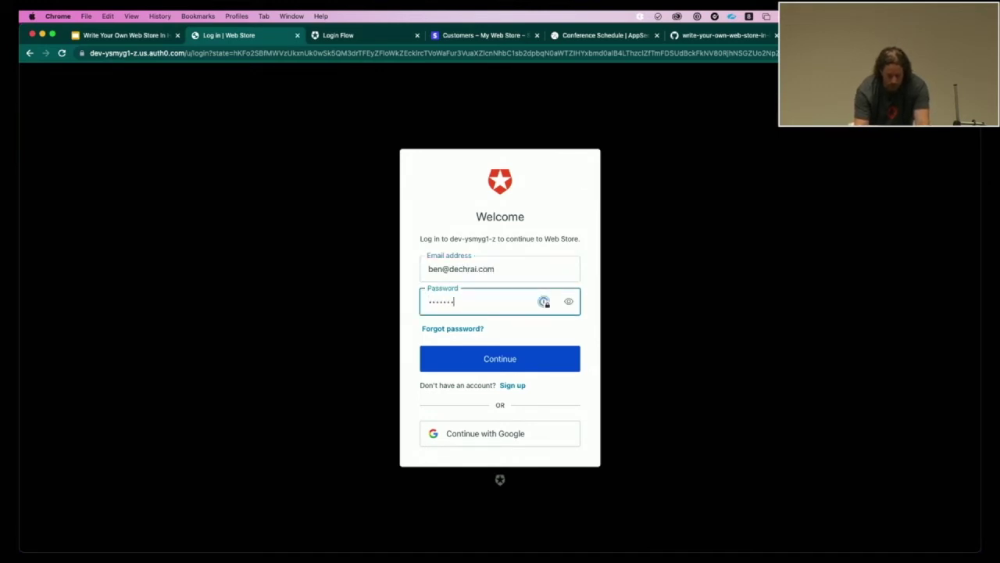
{"action": "key", "text": "Return"}
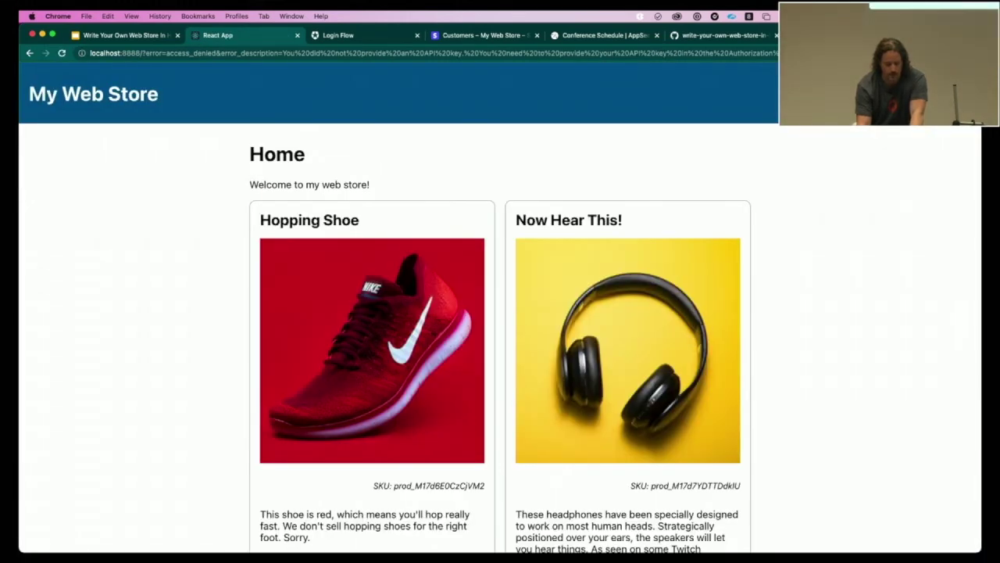
- After the access_denied redirect, retry the shoe login, then return to the Auth0 Login flow
{"action": "scroll", "coordinate": [500, 312], "scroll_direction": "down", "scroll_amount": 1}
{"action": "scroll", "coordinate": [500, 312], "scroll_direction": "down", "scroll_amount": 3}
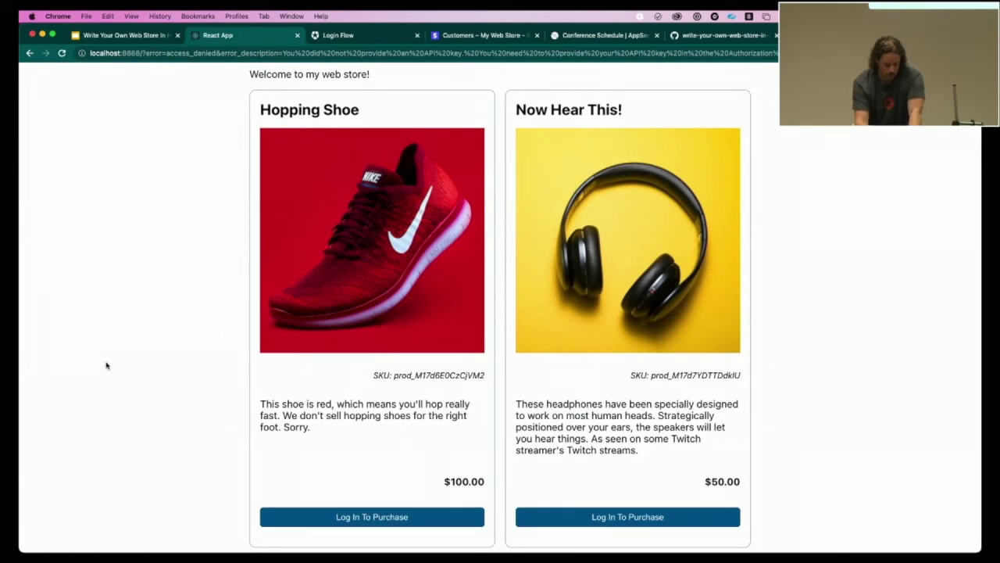
{"action": "scroll", "coordinate": [114, 393], "scroll_direction": "up", "scroll_amount": 3}
{"action": "scroll", "coordinate": [114, 393], "scroll_direction": "down", "scroll_amount": 3}
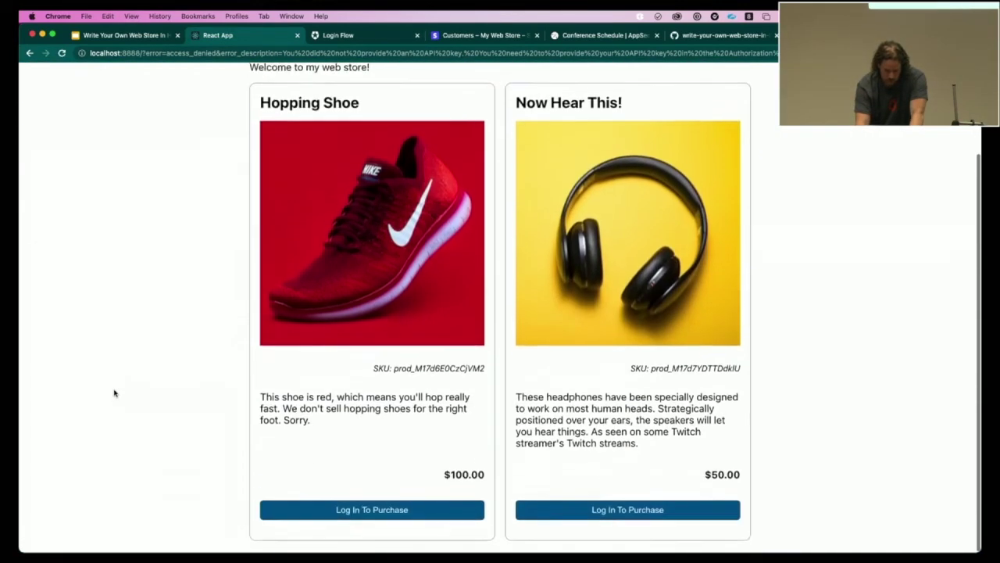
{"action": "left_click", "coordinate": [342, 519]}
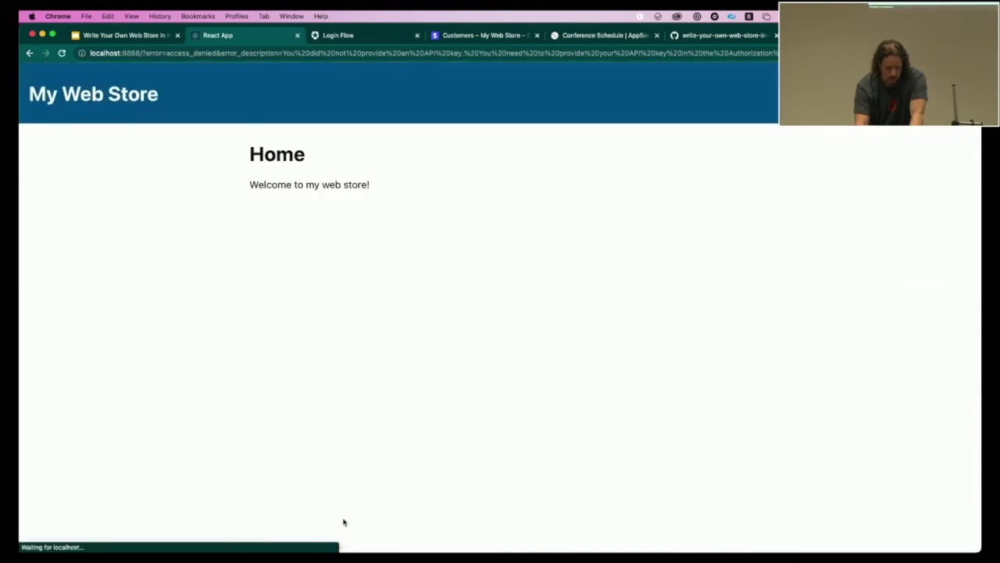
{"action": "scroll", "coordinate": [152, 284], "scroll_direction": "down", "scroll_amount": 3}
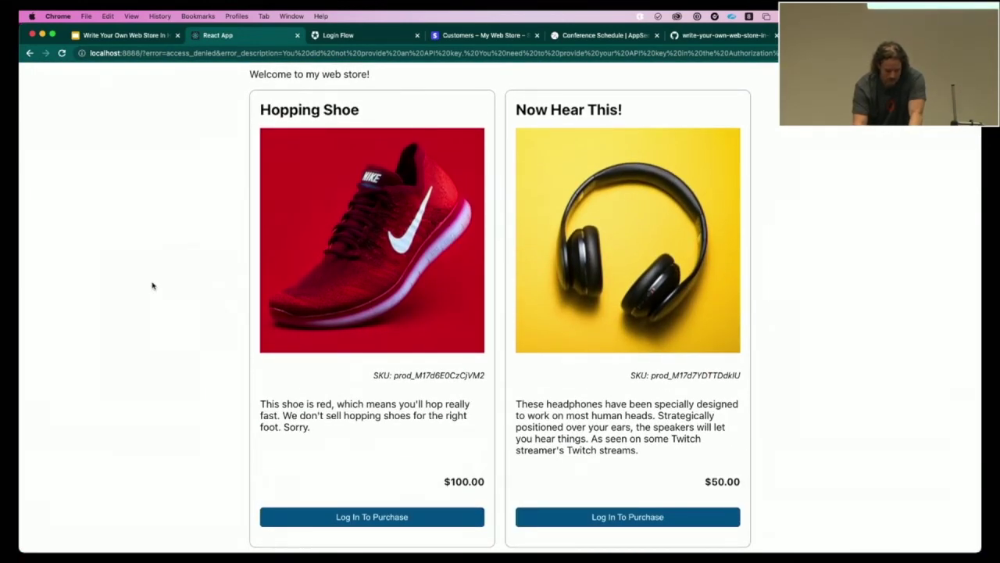
{"action": "key", "text": "ctrl+Tab"}
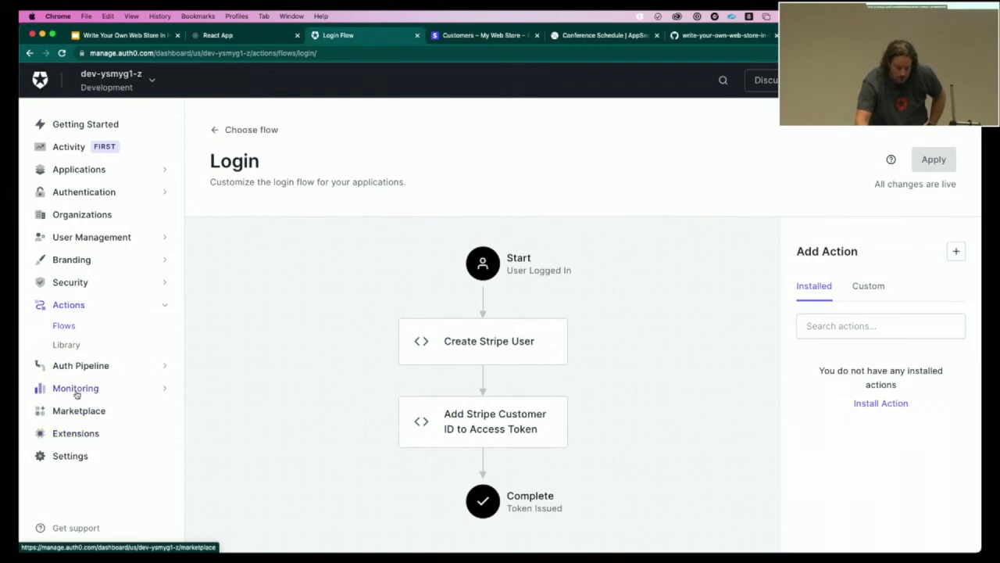
- Open the Failed Login entry under Monitoring > Logs to see the missing API key error
{"action": "left_click", "coordinate": [78, 390]}
{"action": "left_click", "coordinate": [66, 372]}
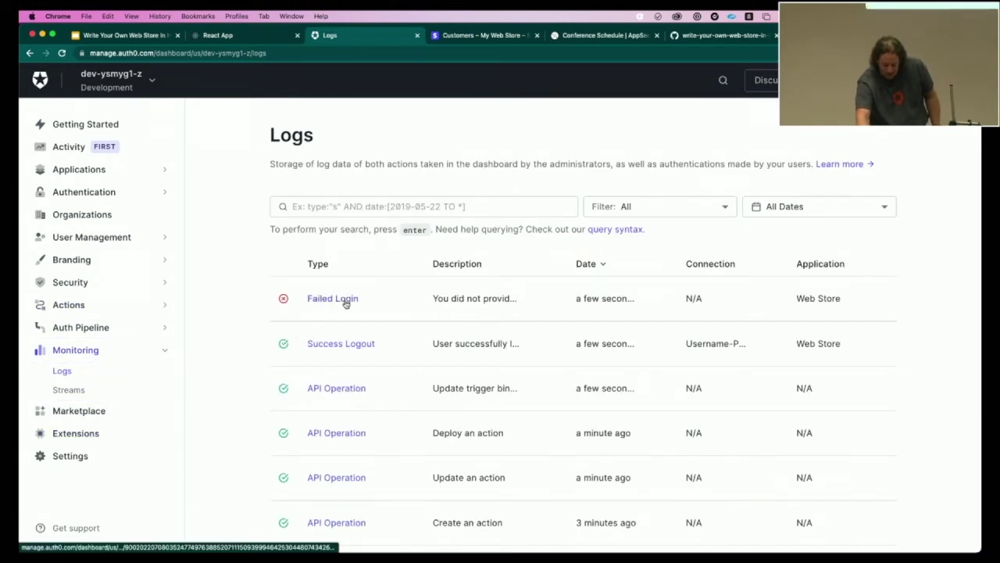
{"action": "left_click", "coordinate": [347, 302]}
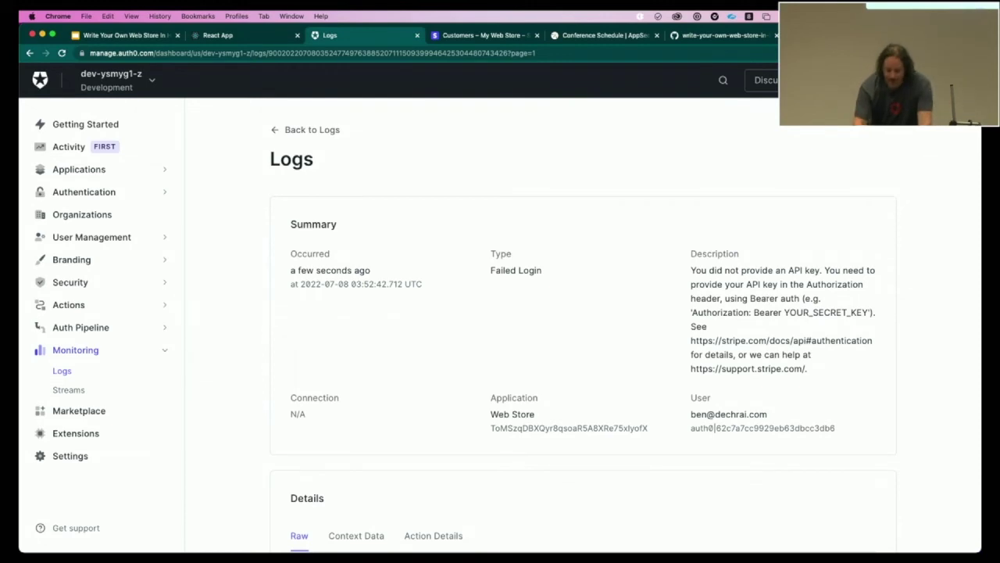
- Reveal and copy the test secret key from Stripe's Developers overview
{"action": "left_click", "coordinate": [481, 35]}
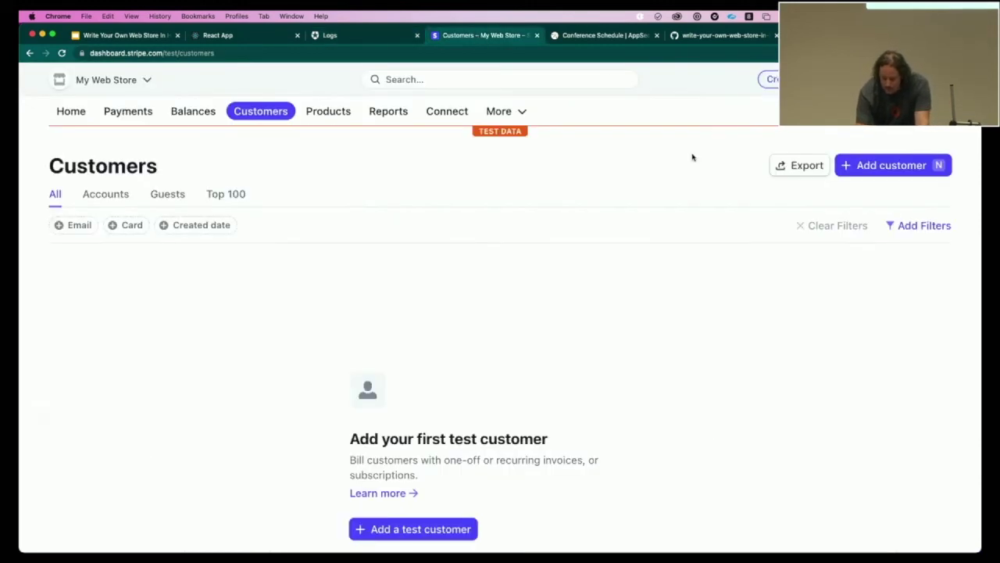
{"action": "left_click", "coordinate": [832, 78]}
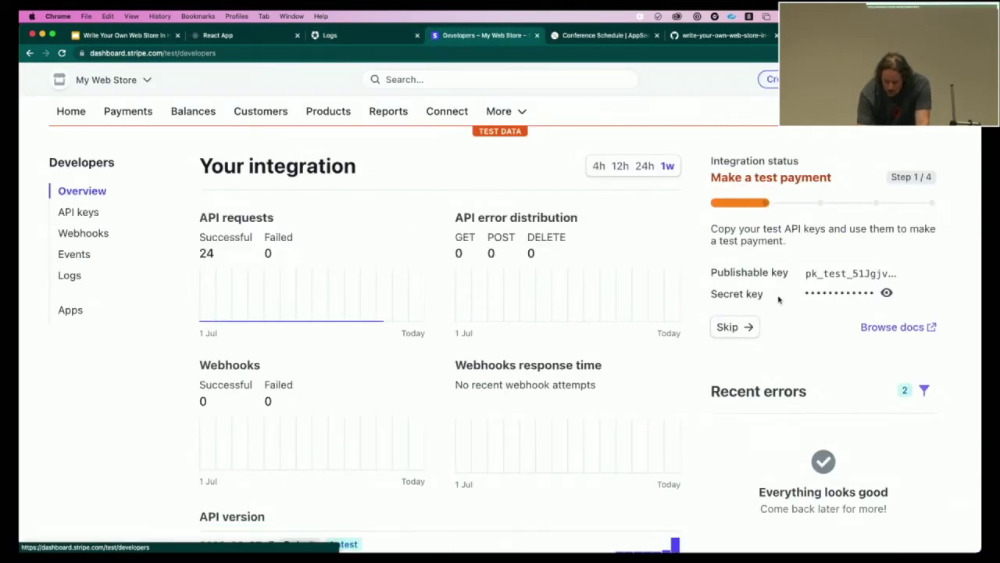
{"action": "left_click", "coordinate": [884, 293]}
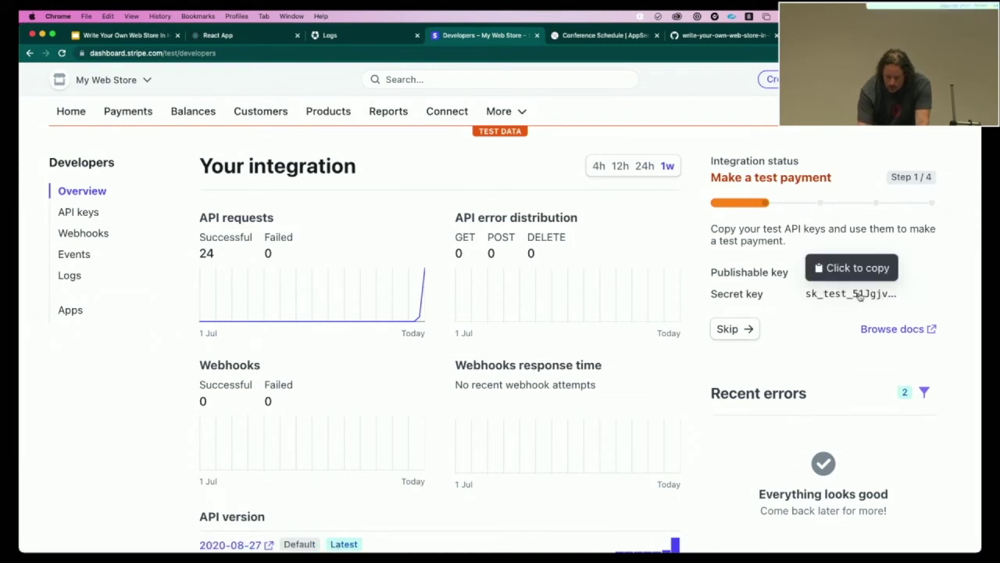
{"action": "left_click", "coordinate": [859, 294]}
- Revisit the Failed Login log, then open Actions > Library in the Auth0 sidebar
{"action": "key", "text": "ctrl+shift+Tab"}
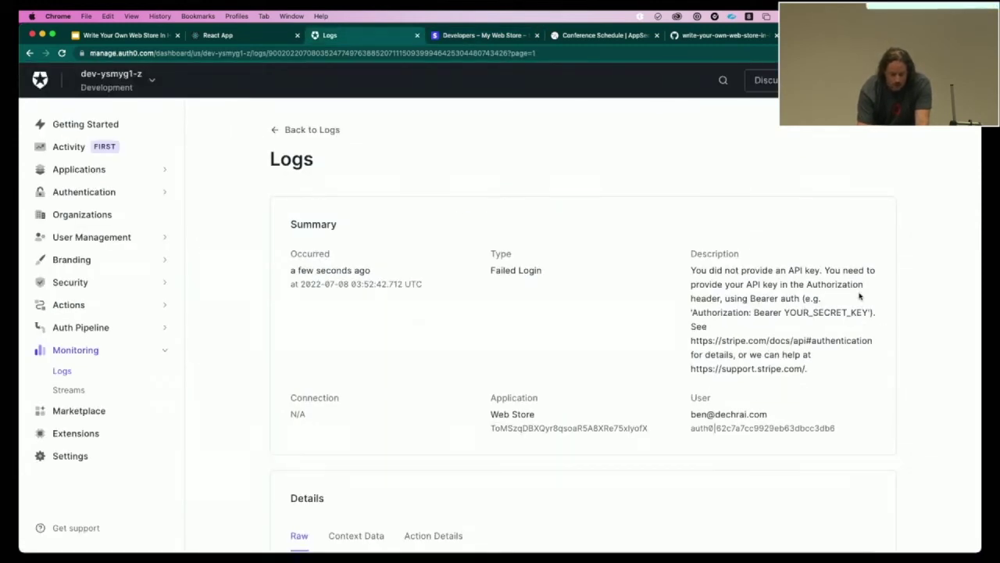
{"action": "key", "text": "ctrl+shift+Tab"}
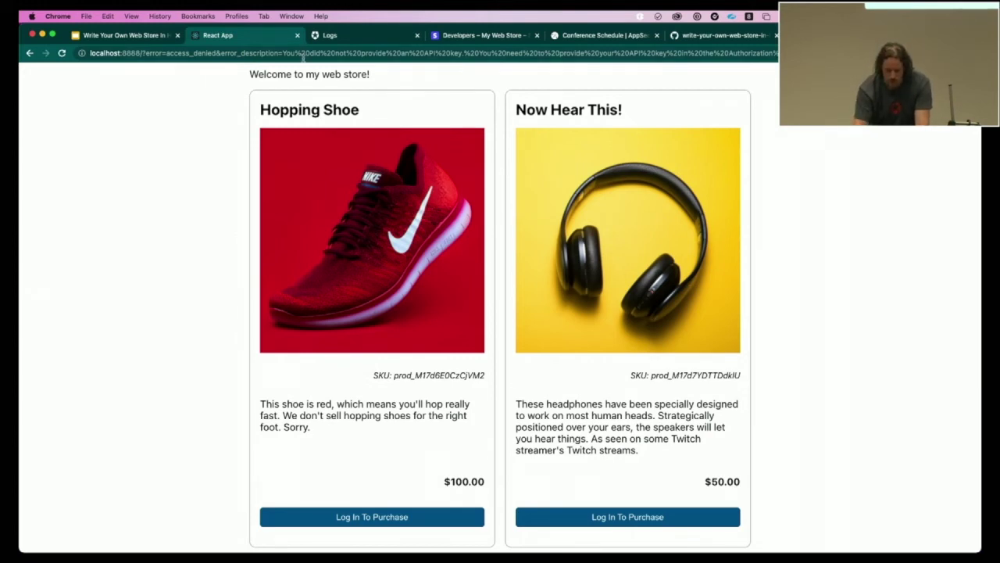
{"action": "left_click", "coordinate": [440, 35]}
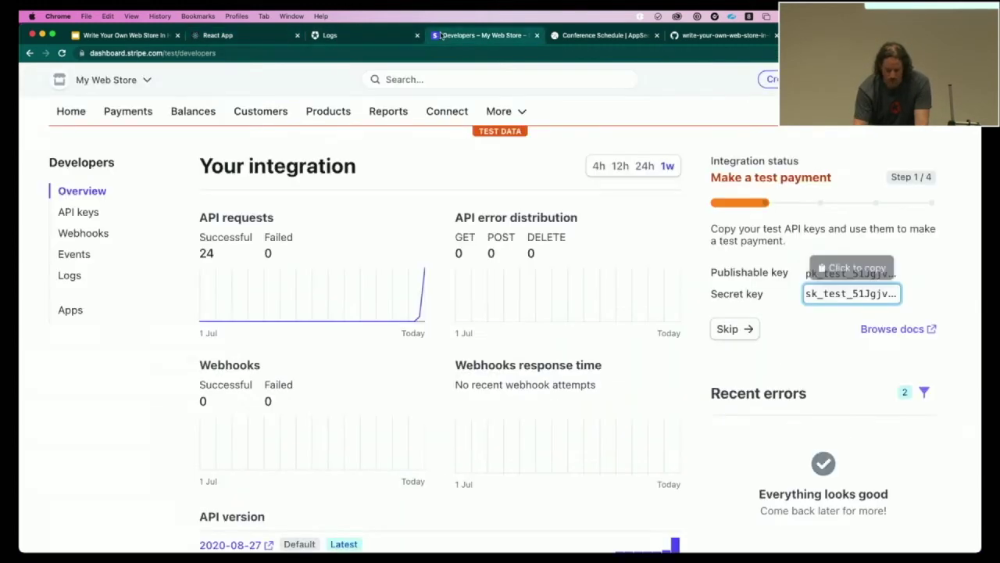
{"action": "left_click", "coordinate": [397, 35]}
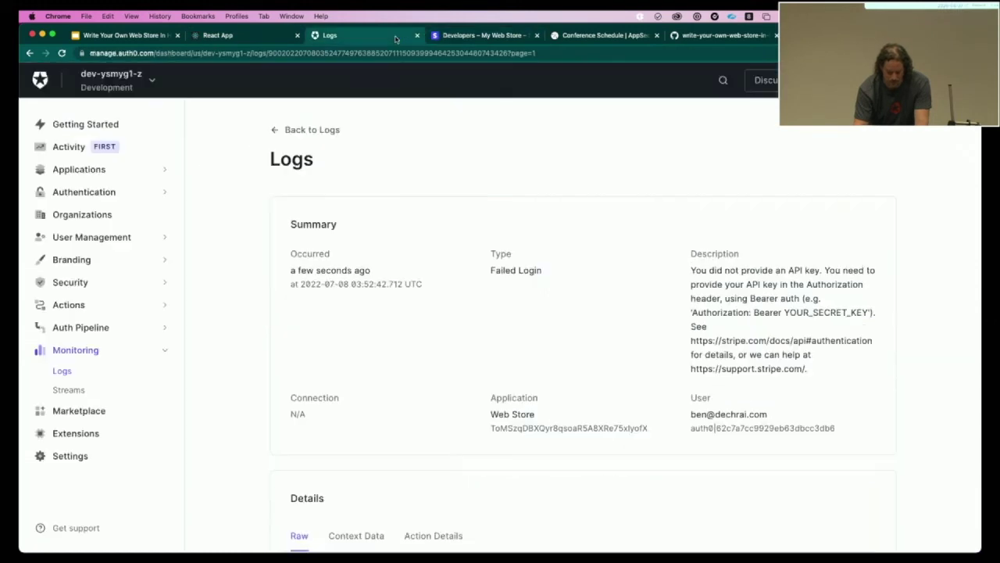
{"action": "left_click", "coordinate": [69, 305]}
{"action": "left_click", "coordinate": [68, 346]}
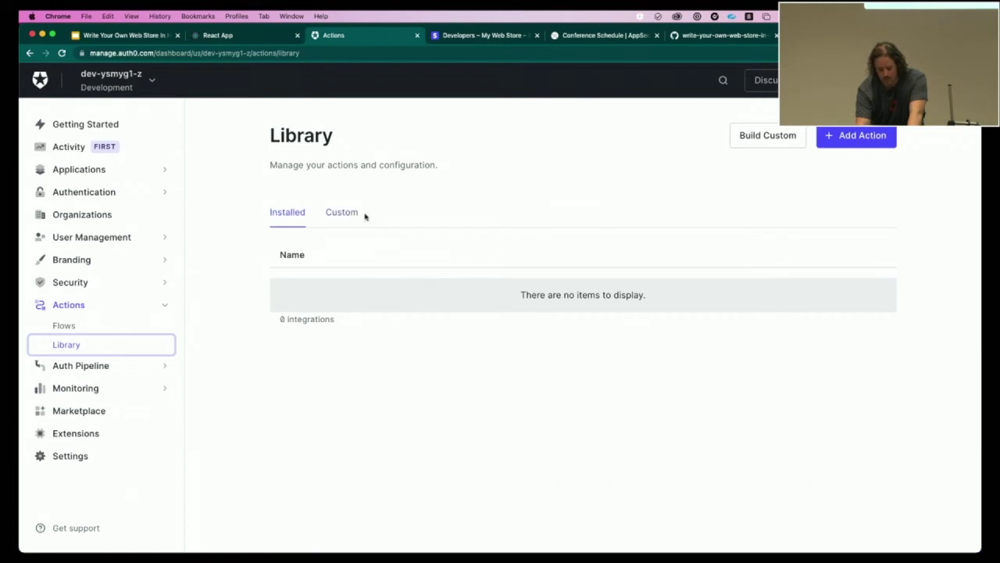
- In the Create Stripe User action's Secrets, define a new secret with the pasted Stripe key
{"action": "left_click", "coordinate": [357, 214]}
{"action": "left_click", "coordinate": [356, 336]}
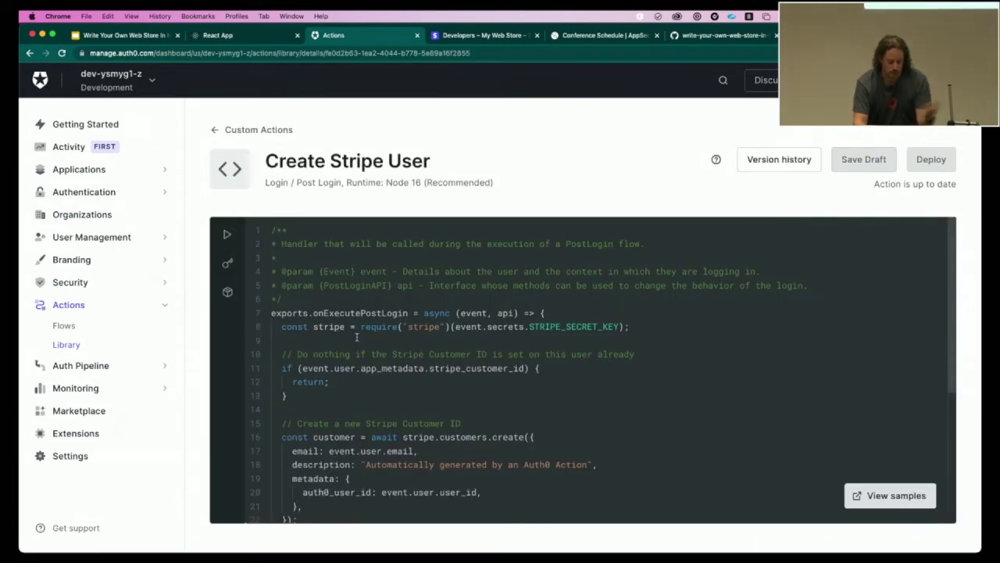
{"action": "left_click", "coordinate": [227, 263]}
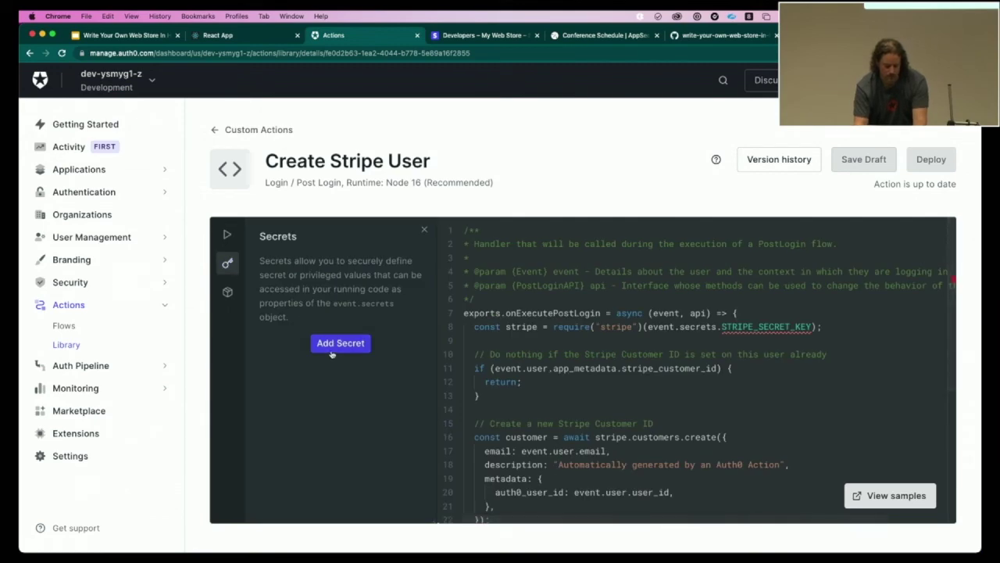
{"action": "left_click", "coordinate": [331, 353]}
{"action": "left_click", "coordinate": [422, 351]}
{"action": "key", "text": "ctrl+v"}
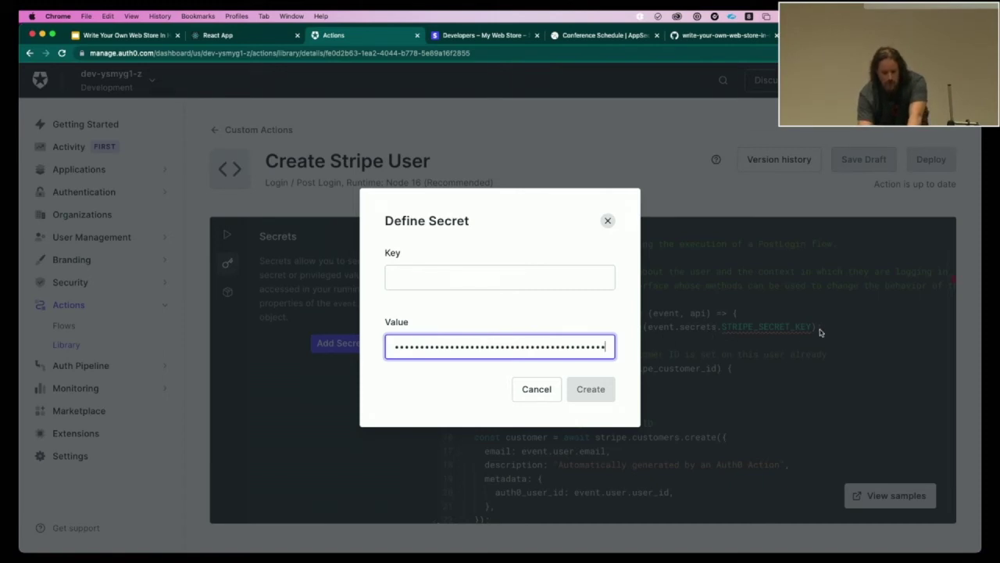
- Name the secret STRIPE_SECRET_KEY, create it, and deploy the action
{"action": "left_click", "coordinate": [463, 283]}
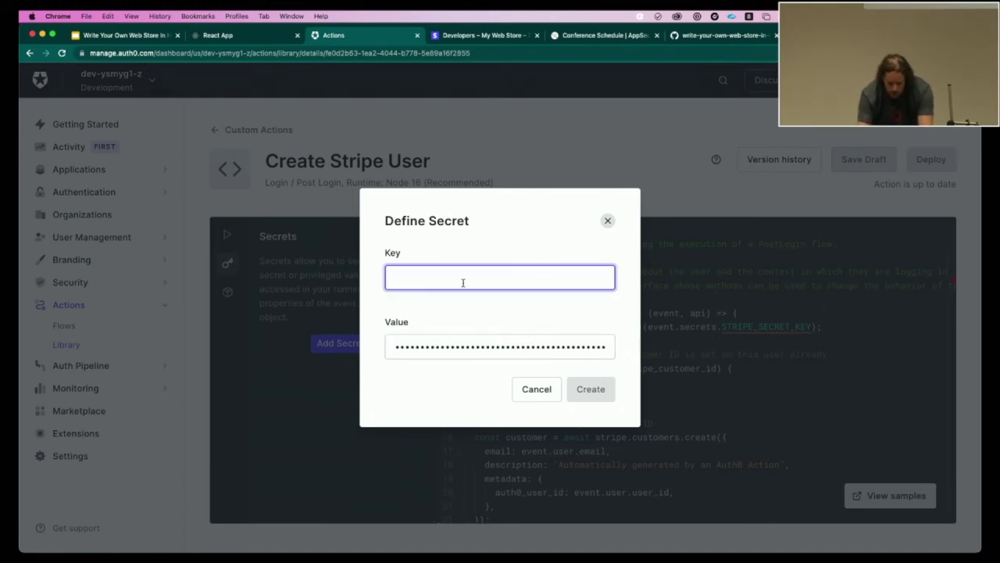
{"action": "type", "text": "STRIPE_SECRET_KEY"}
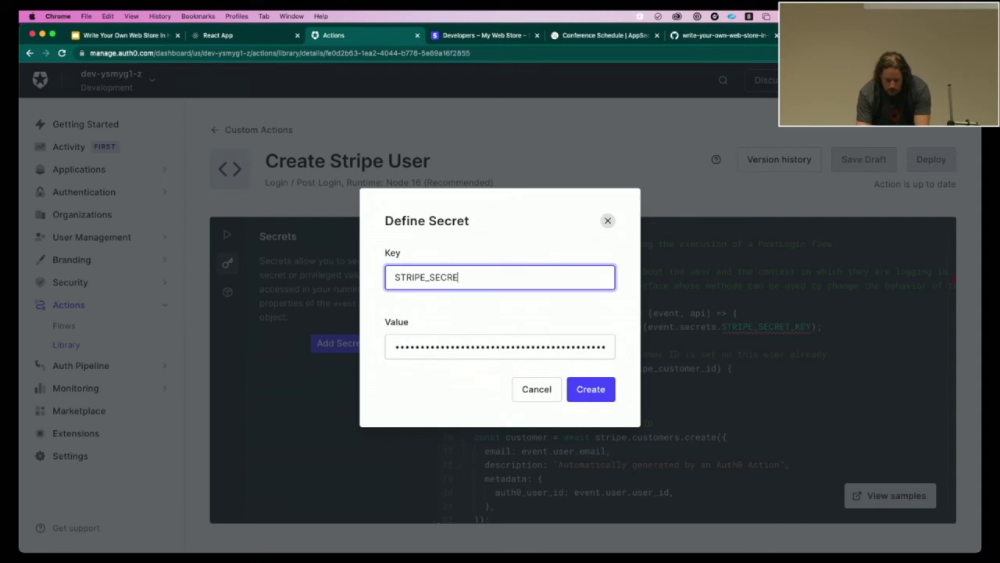
{"action": "left_click", "coordinate": [590, 389]}
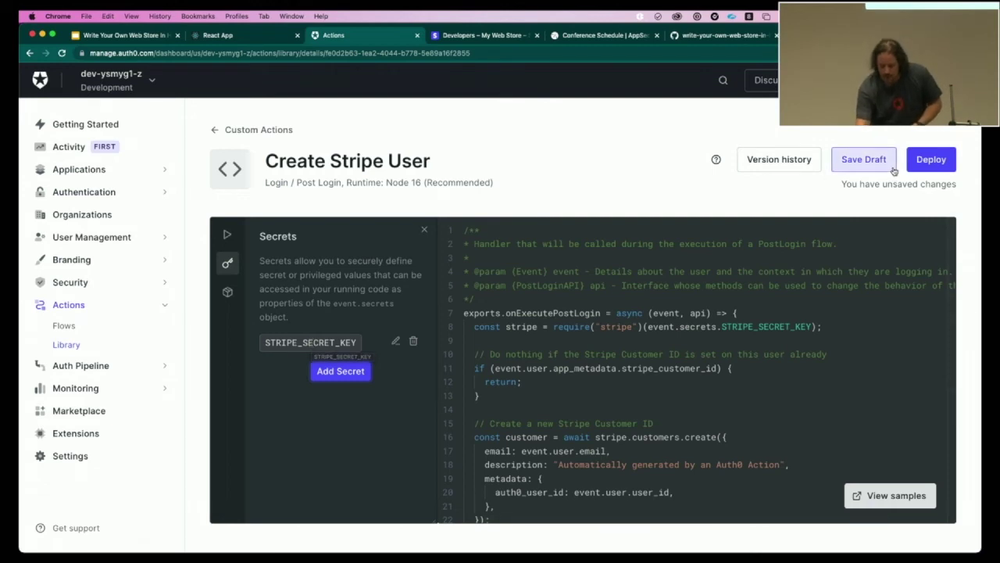
{"action": "left_click", "coordinate": [931, 160]}
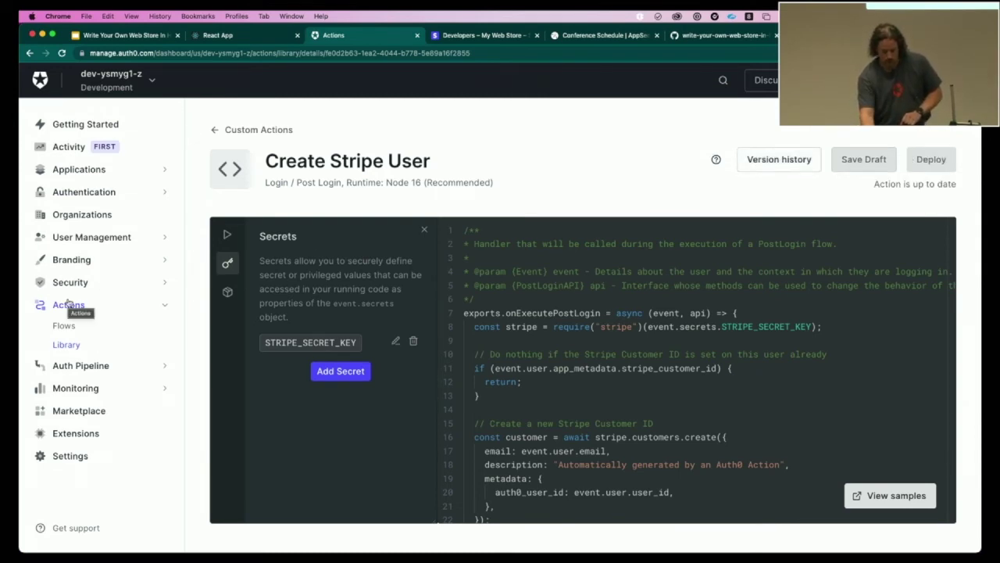
{"action": "left_click", "coordinate": [232, 35]}
- Reload the store and Buy Now the Hopping Shoe, reaching its NZ$100.00 Stripe checkout
{"action": "left_click", "coordinate": [346, 521]}
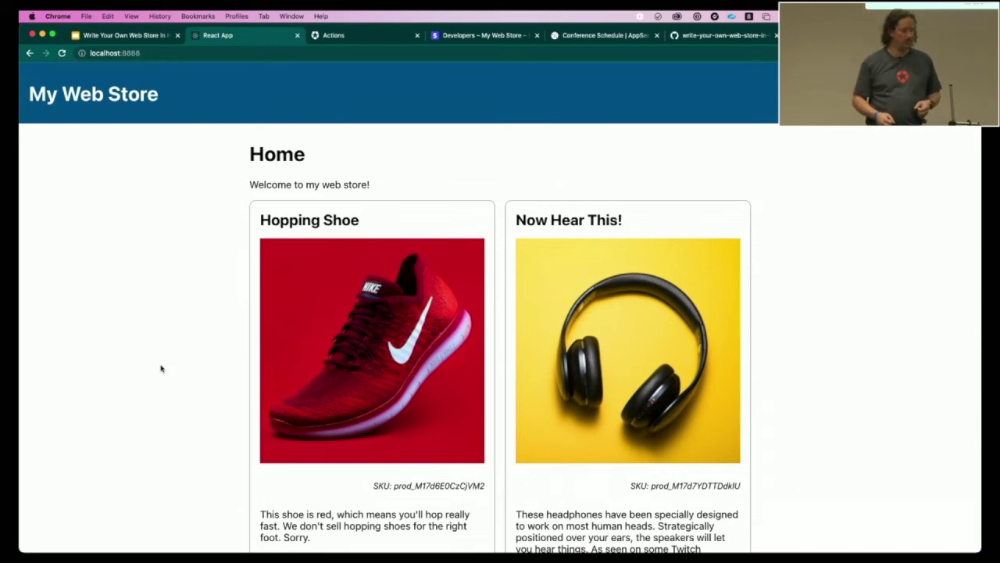
{"action": "scroll", "coordinate": [157, 371], "scroll_direction": "down", "scroll_amount": 3}
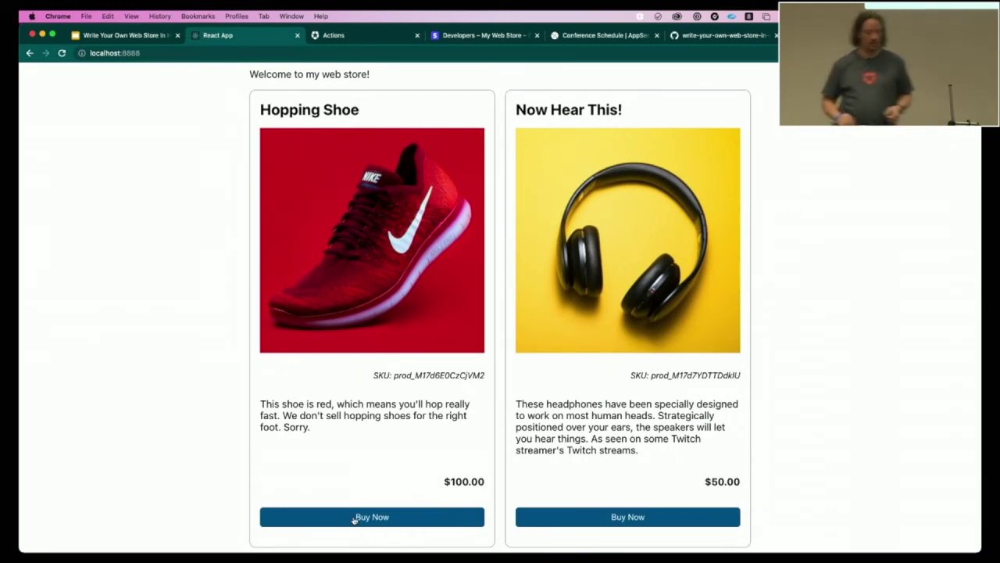
{"action": "left_click", "coordinate": [354, 519]}
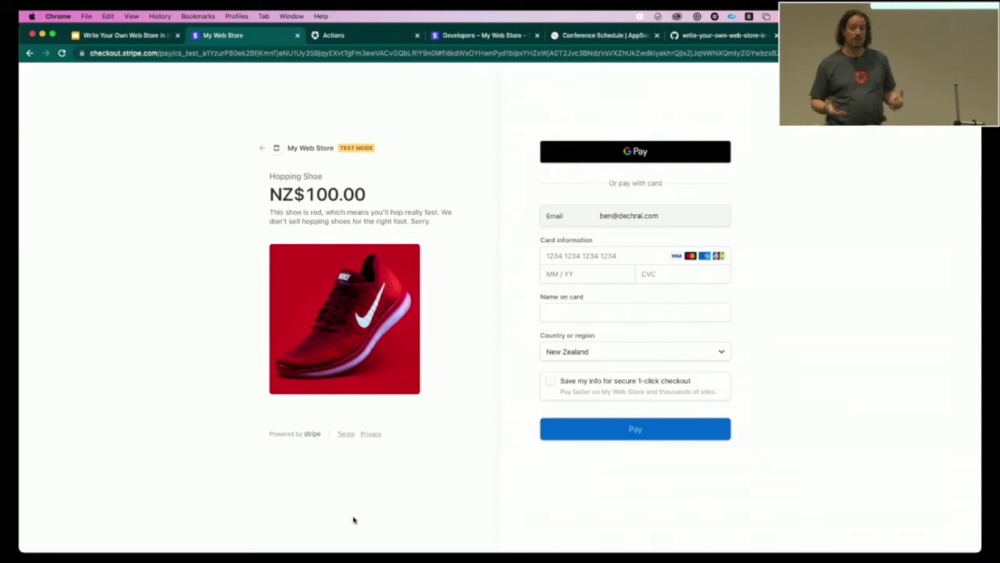
{"action": "key", "text": "ctrl+Tab"}
{"action": "key", "text": "ctrl+Tab"}
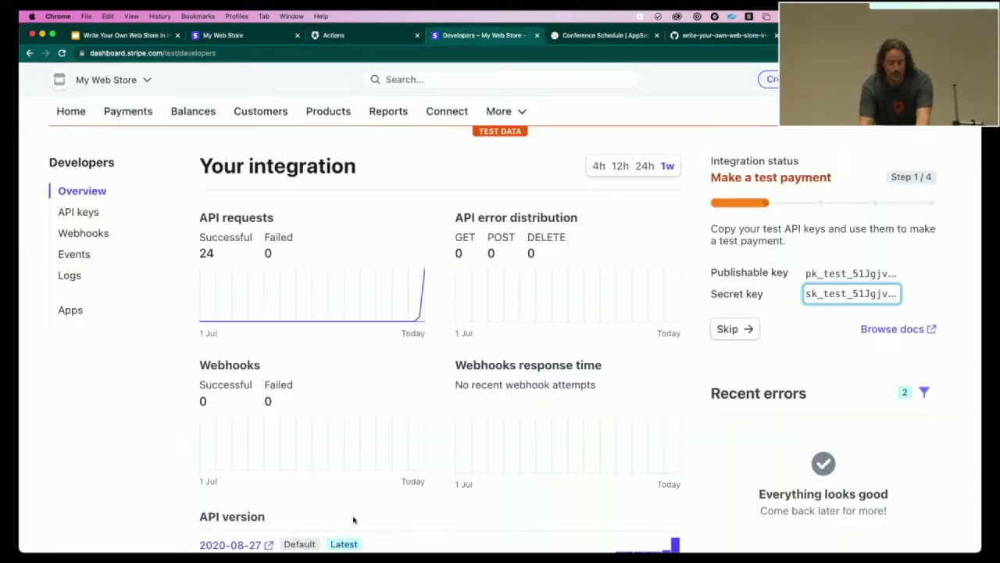
- Open the 'Automatically generated by an Auth0 Action' customer in Stripe Customers and check its incomplete NZ$100.00 payment
{"action": "left_click", "coordinate": [262, 111]}
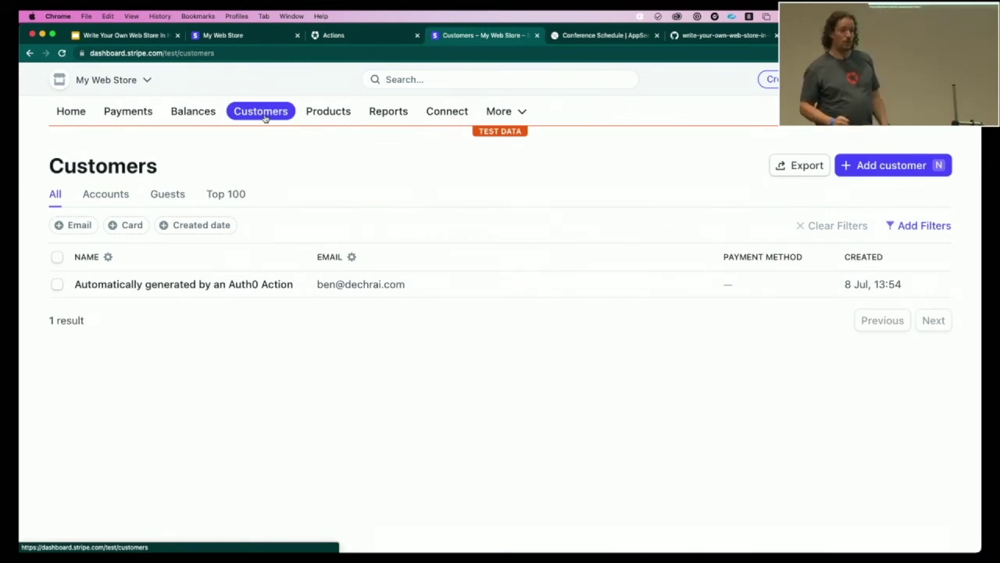
{"action": "left_click", "coordinate": [204, 289]}
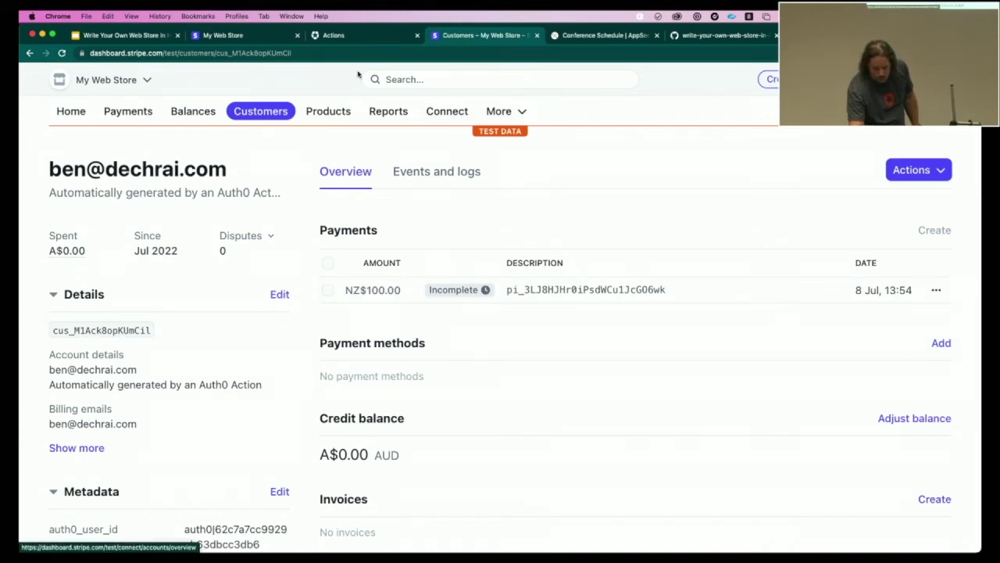
{"action": "left_click", "coordinate": [332, 35]}
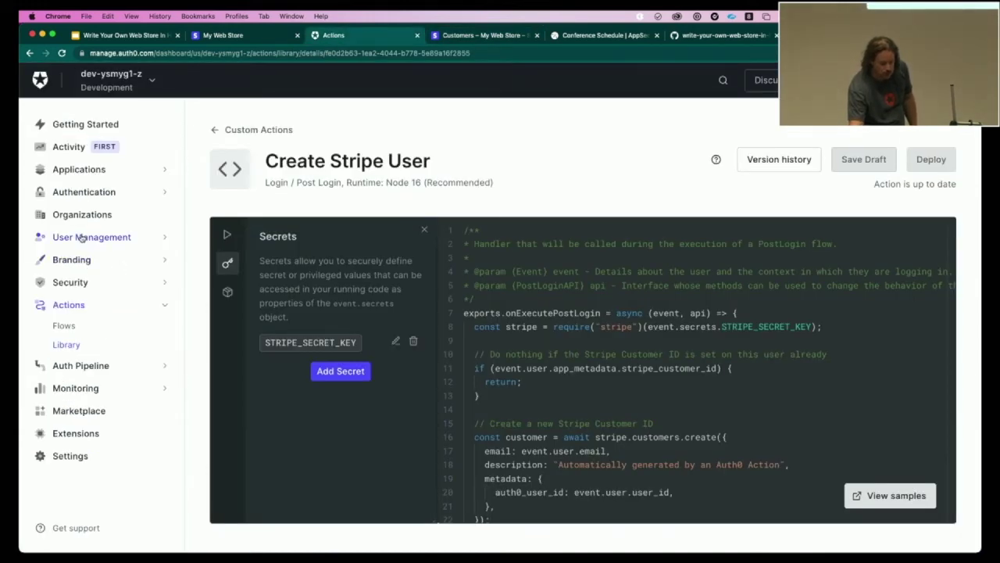
- Check the store user's app_metadata under User Management > Users for stripe_customer_id, then return to Stripe
{"action": "left_click", "coordinate": [79, 259]}
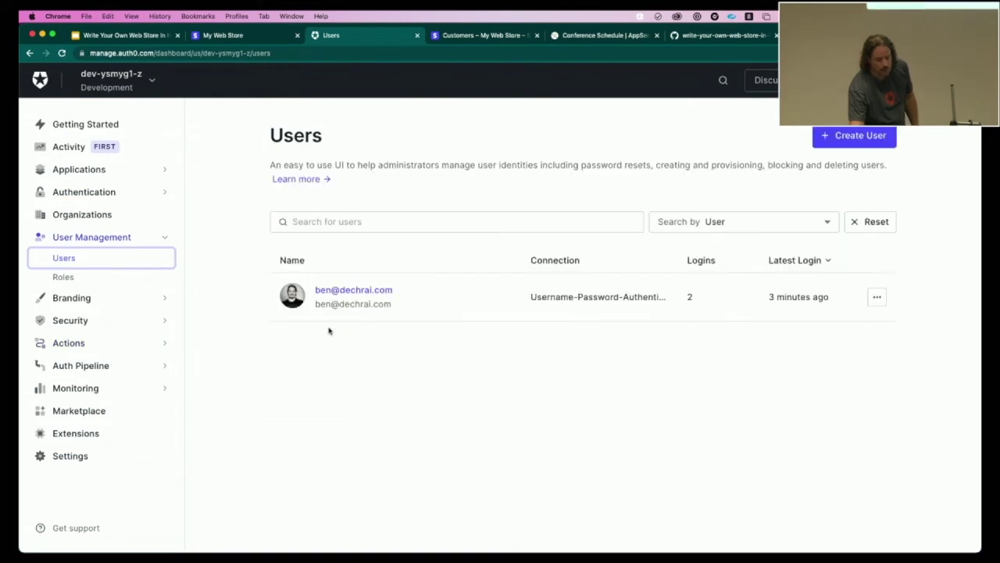
{"action": "left_click", "coordinate": [360, 289]}
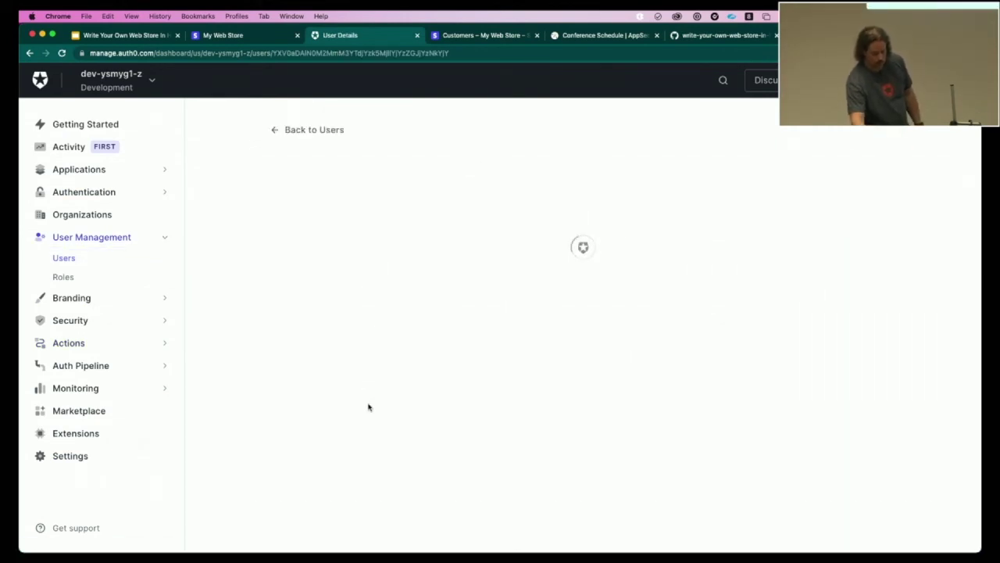
{"action": "scroll", "coordinate": [368, 406], "scroll_direction": "down", "scroll_amount": 5}
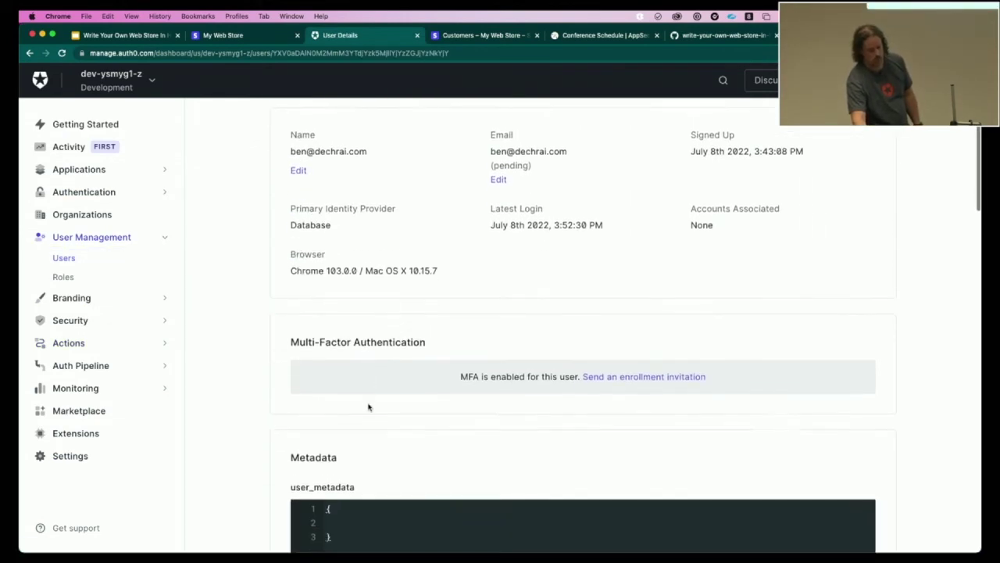
{"action": "scroll", "coordinate": [369, 406], "scroll_direction": "down", "scroll_amount": 3}
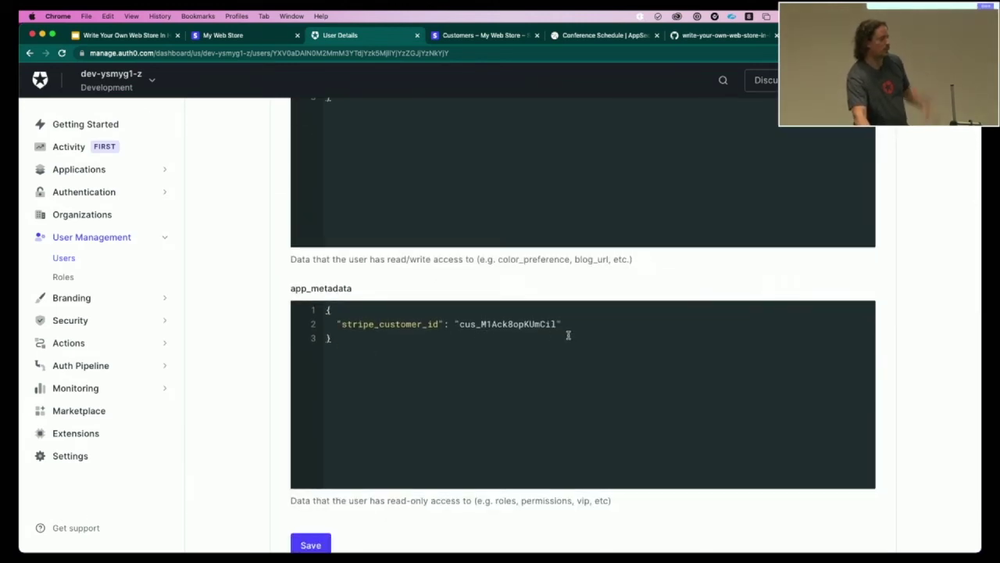
{"action": "scroll", "coordinate": [568, 335], "scroll_direction": "up", "scroll_amount": 10}
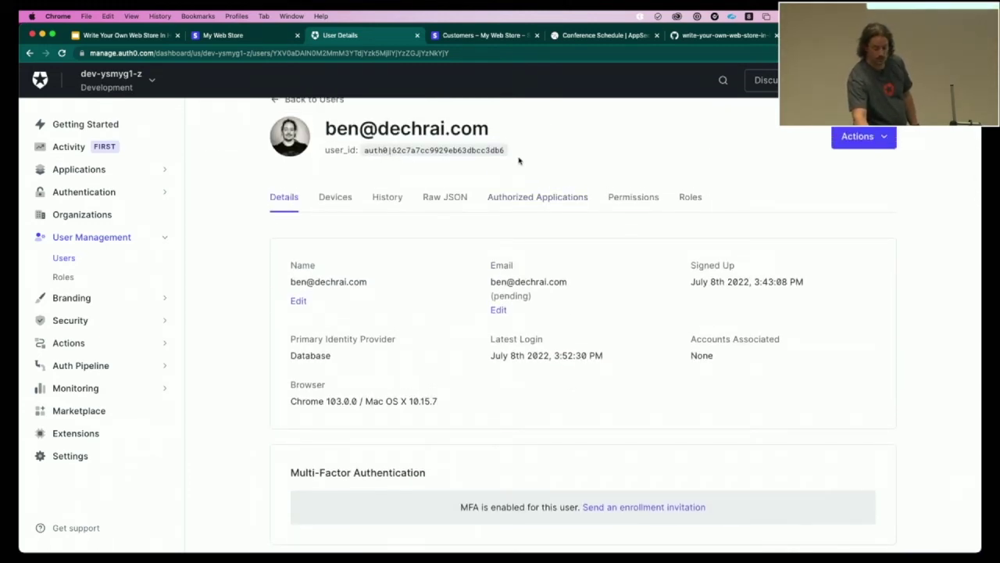
{"action": "left_click", "coordinate": [474, 36]}
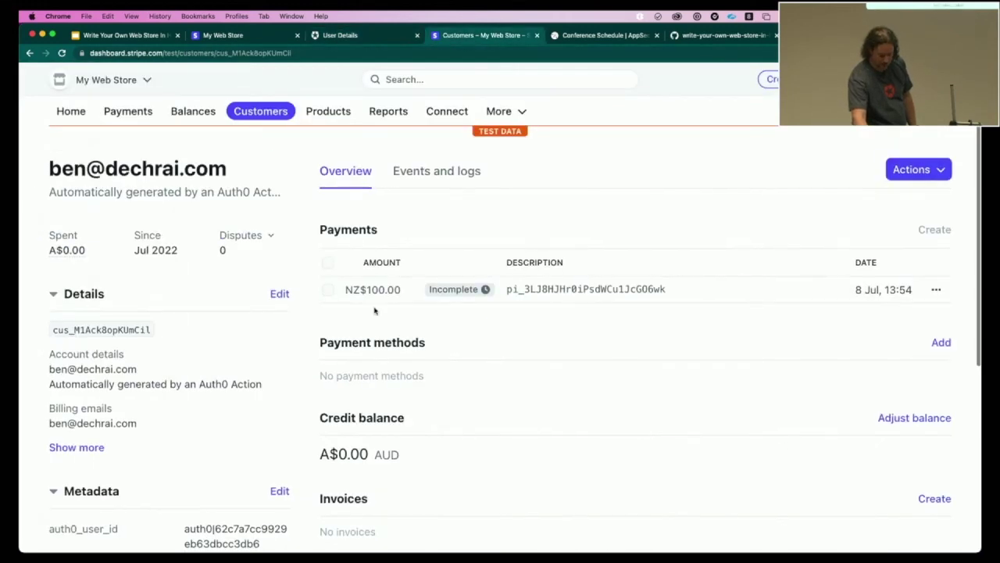
{"action": "scroll", "coordinate": [373, 315], "scroll_direction": "down", "scroll_amount": 3}
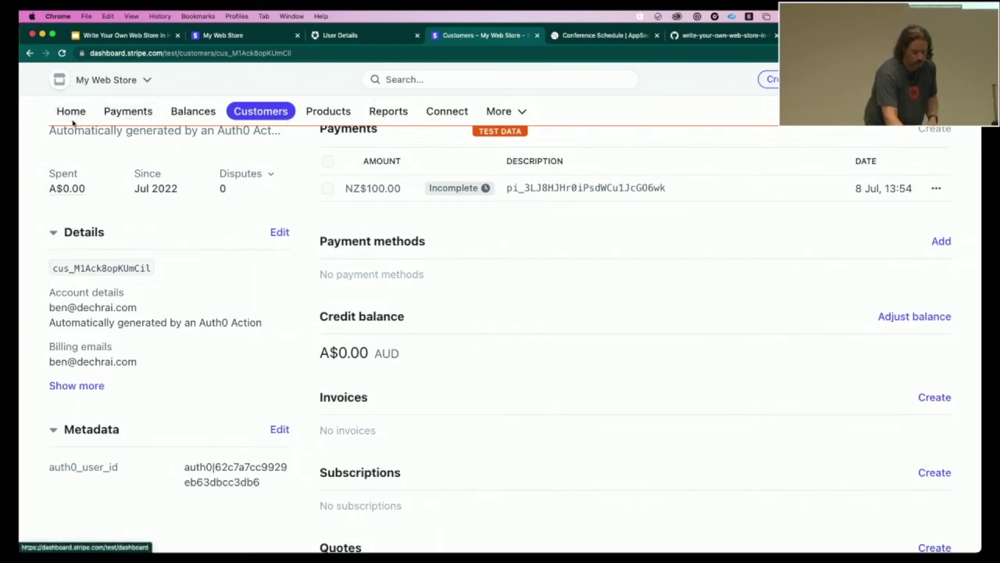
{"action": "left_click", "coordinate": [320, 36]}
{"action": "left_click", "coordinate": [223, 35]}
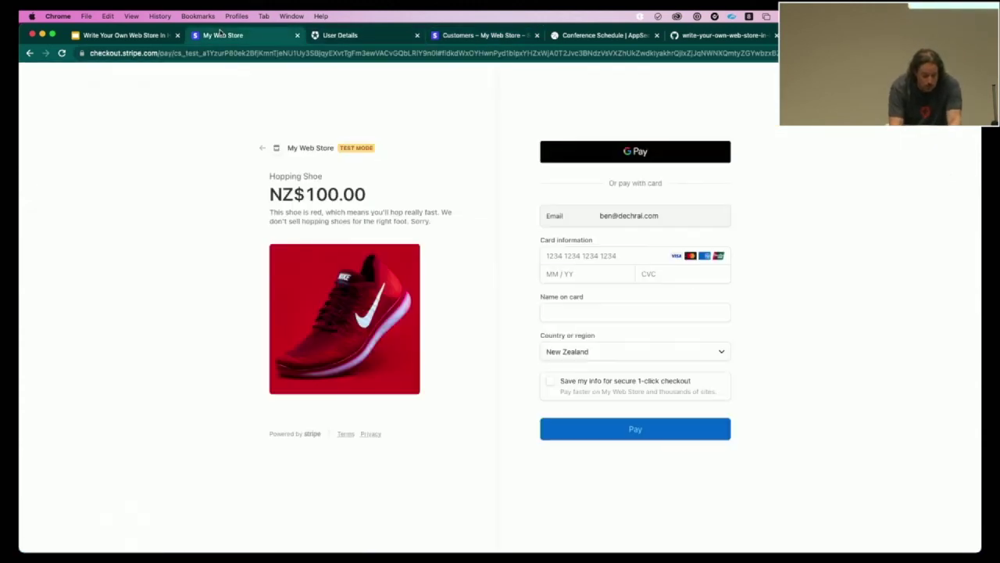
{"action": "left_click", "coordinate": [578, 257]}
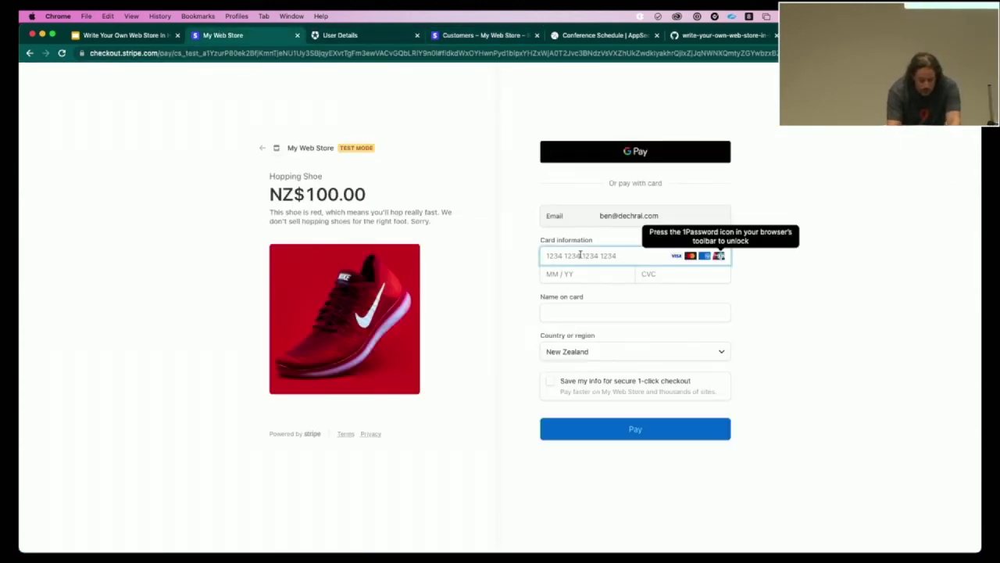
{"action": "type", "text": "4242"}
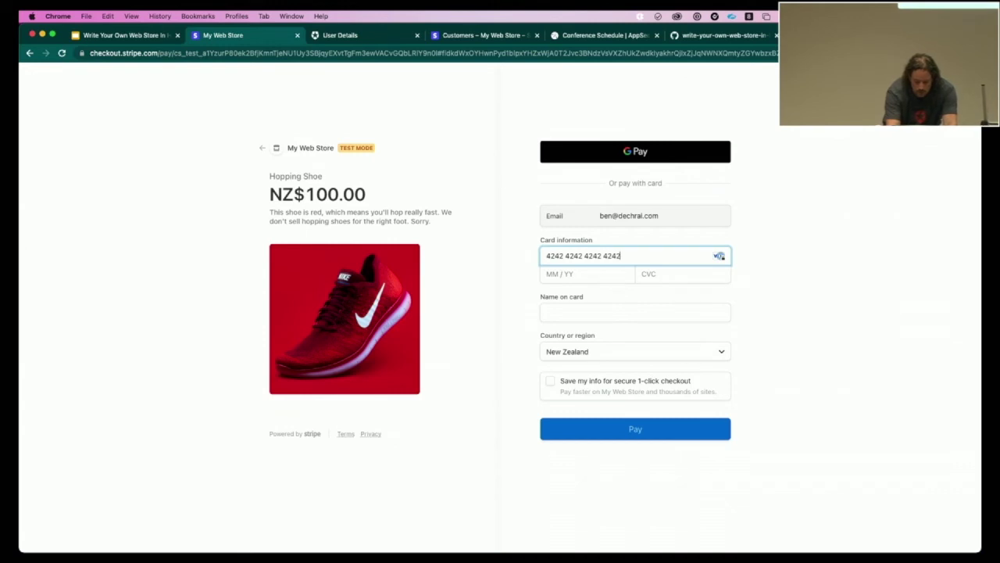
{"action": "type", "text": "4242424242421234123"}
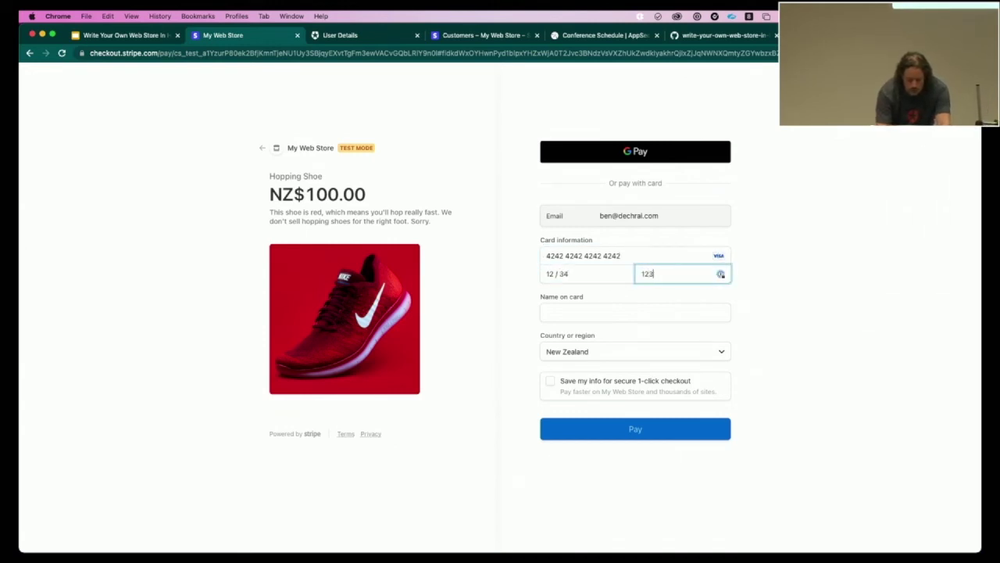
{"action": "type", "text": "Ben"}
{"action": "key", "text": "Tab"}
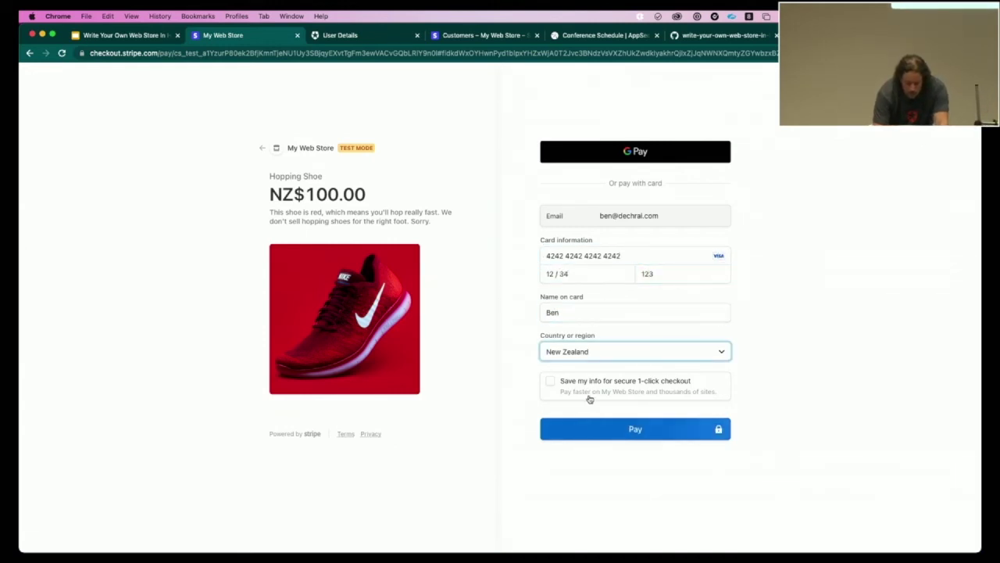
{"action": "left_click", "coordinate": [581, 436]}
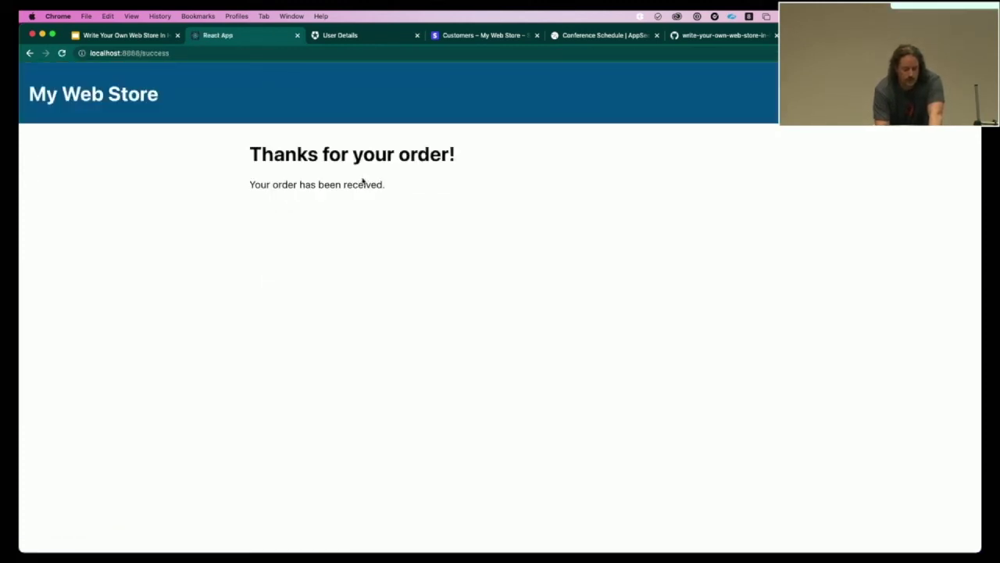
{"action": "key", "text": "ctrl+Tab"}
{"action": "key", "text": "ctrl+Tab"}
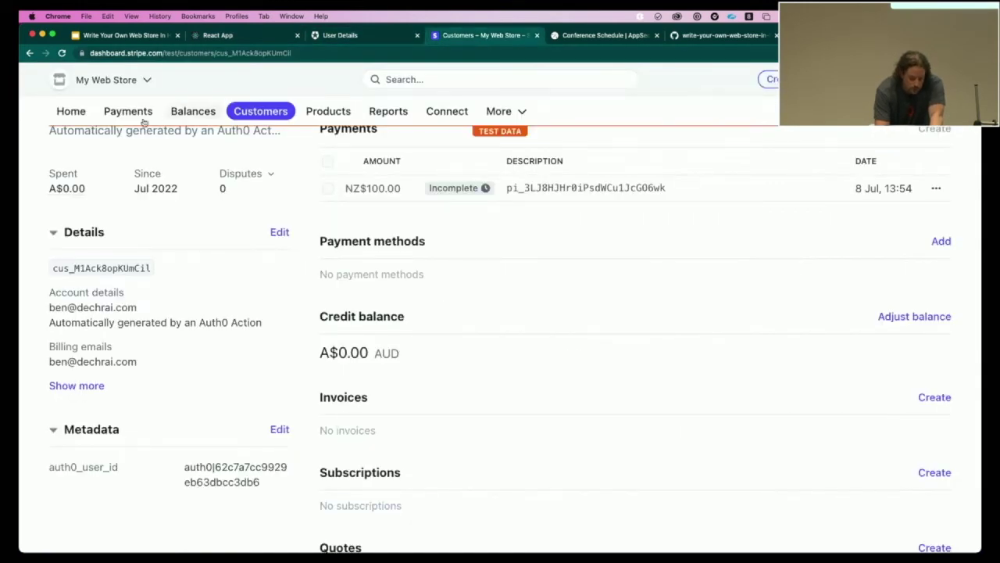
- Open the Succeeded NZ$100.00 payment under Payments and scroll to its Checkout summary
{"action": "left_click", "coordinate": [123, 114]}
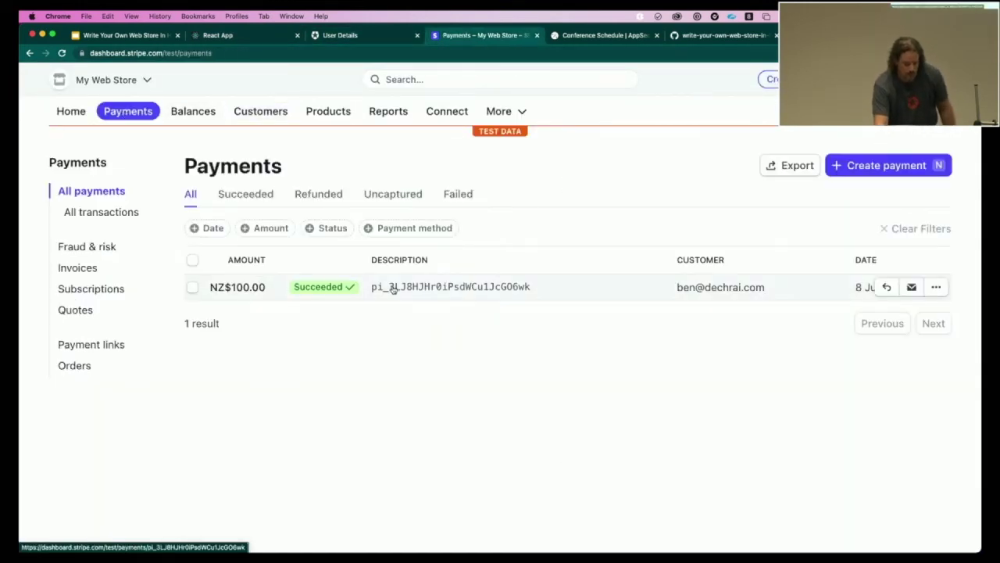
{"action": "left_click", "coordinate": [393, 287]}
{"action": "scroll", "coordinate": [342, 352], "scroll_direction": "down", "scroll_amount": 3}
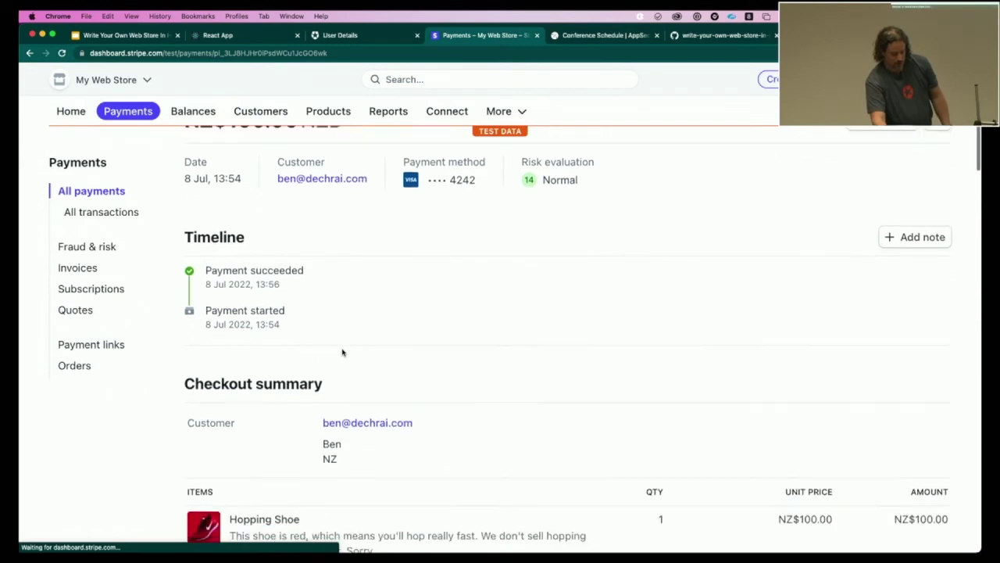
{"action": "scroll", "coordinate": [343, 352], "scroll_direction": "down", "scroll_amount": 1}
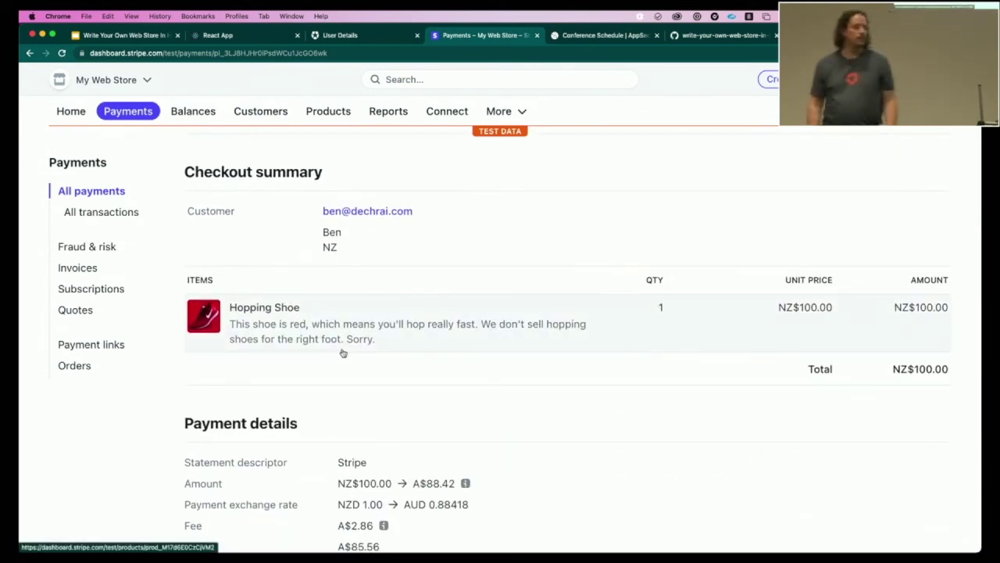